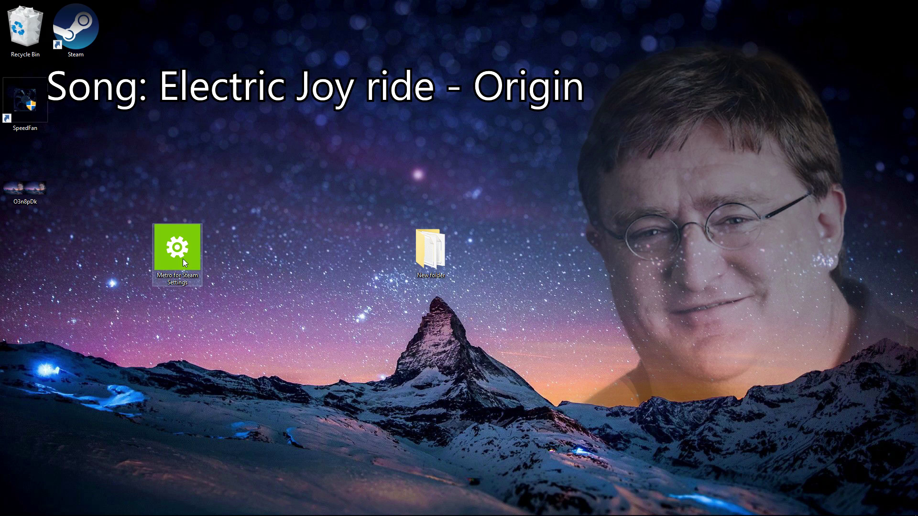
- Switch to the Edge browser and open the metroforsteam.com website
left_click(81, 506)
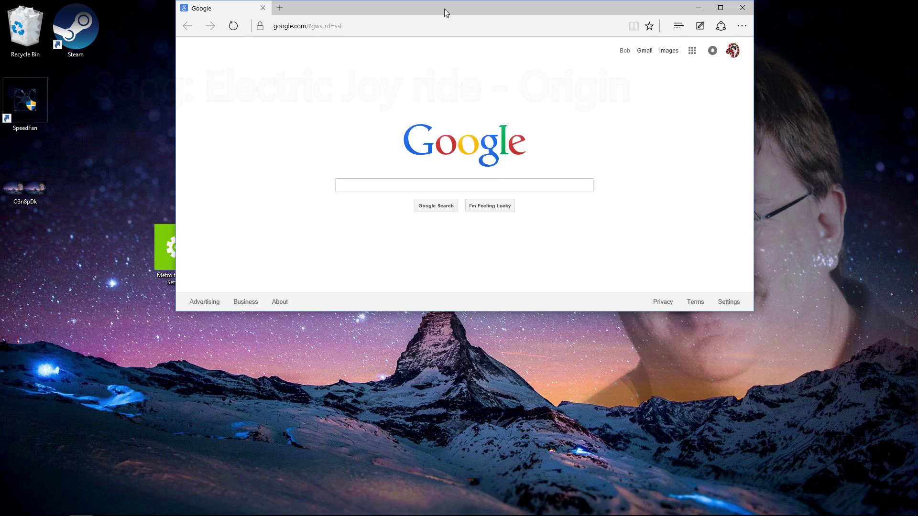
left_click_drag(444, 8, 444, 50)
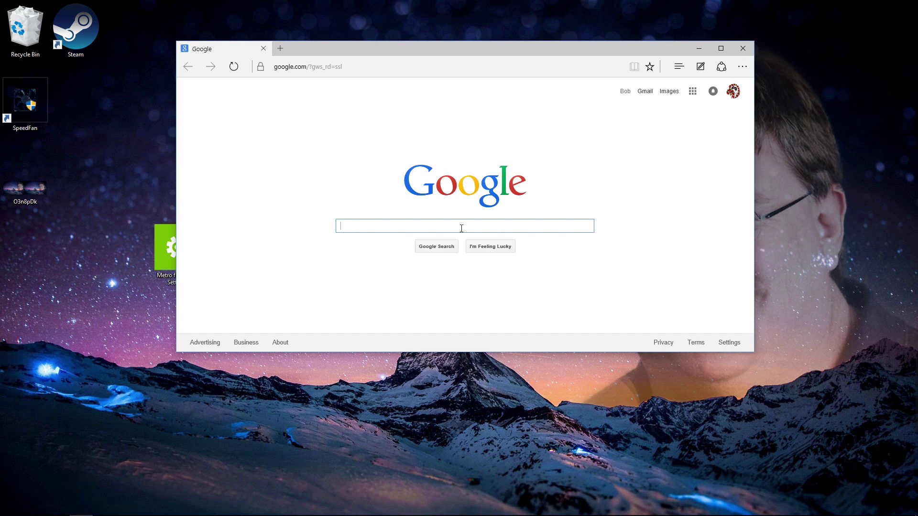
left_click(395, 71)
type("m")
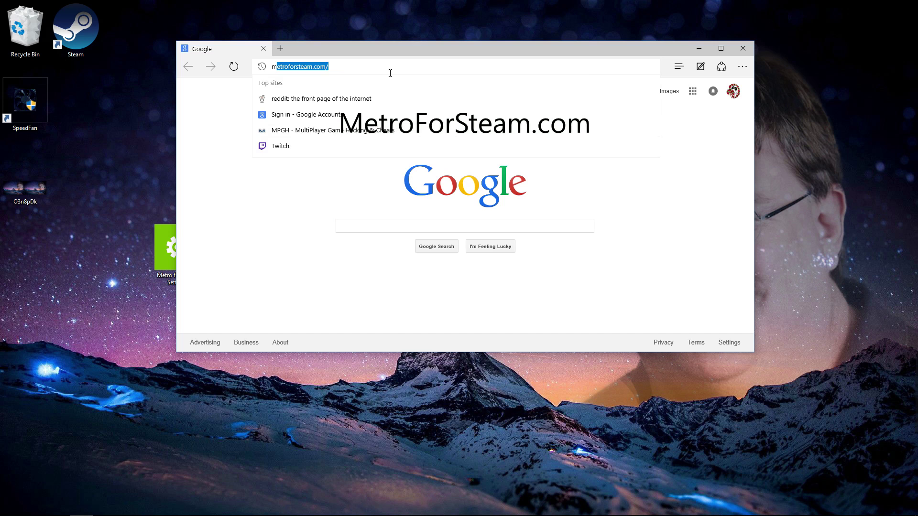
type("etro")
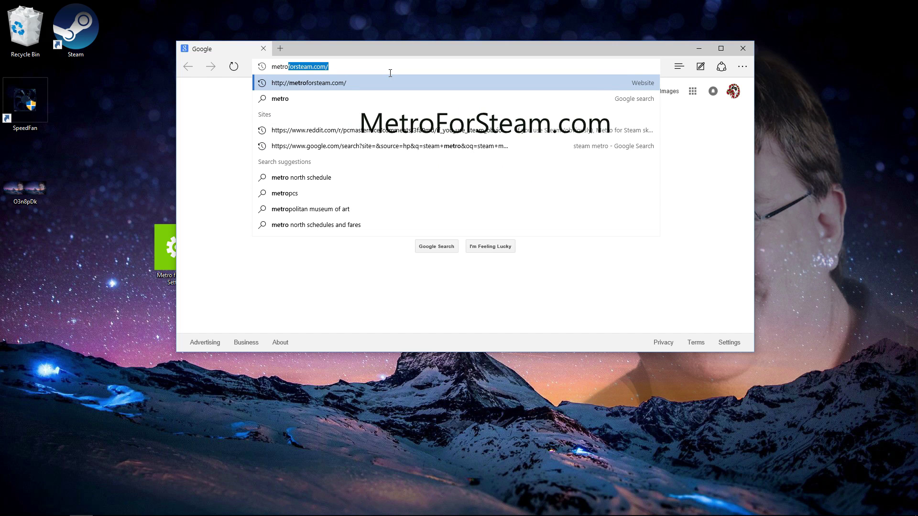
key("Return")
- Download the Metro for Steam 4.0 zip archive from the site and close the browser
scroll(654, 88, "down", 4)
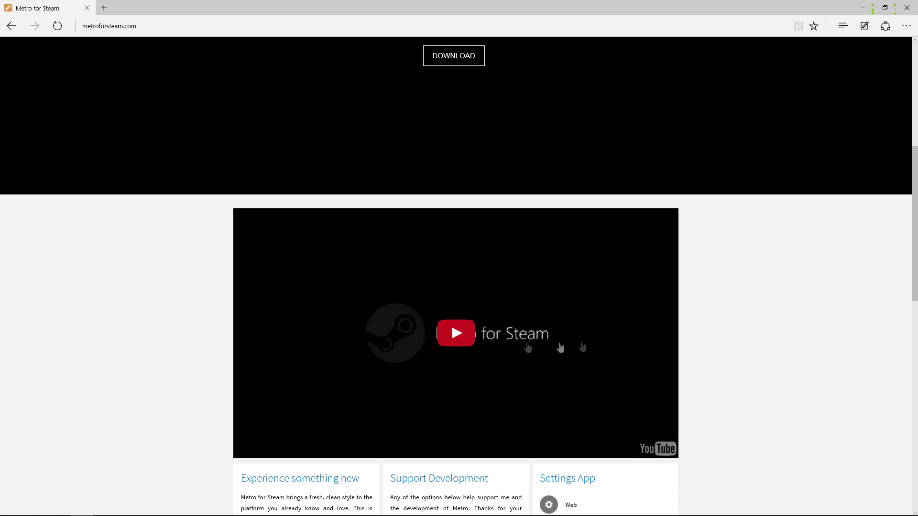
scroll(470, 338, "down", 5)
scroll(423, 286, "up", 8)
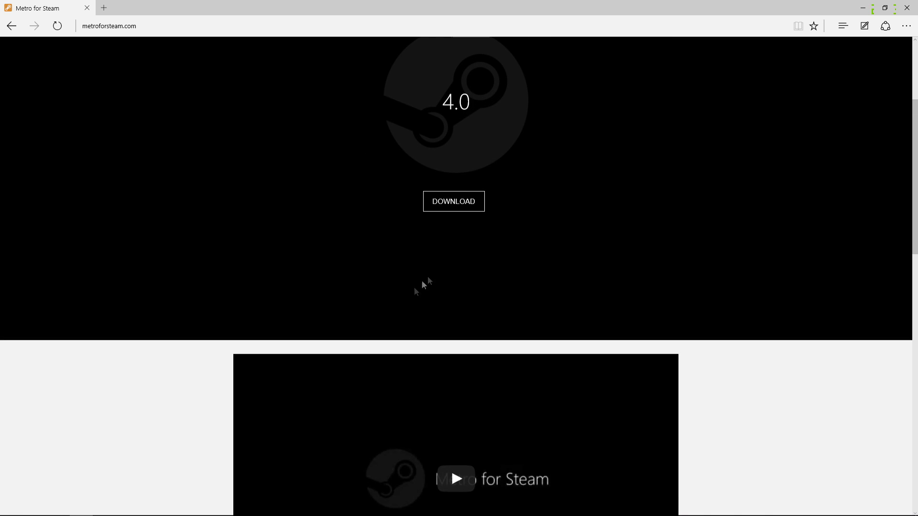
left_click(450, 204)
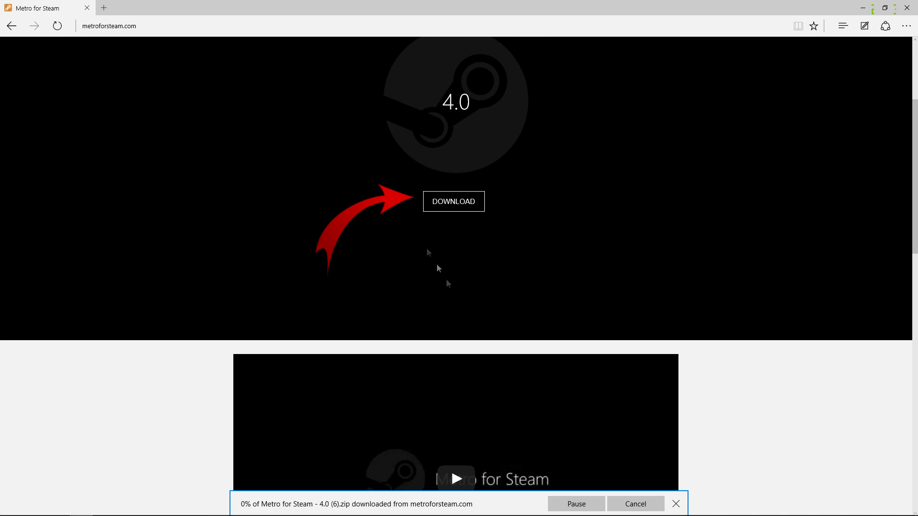
left_click_drag(467, 4, 490, 88)
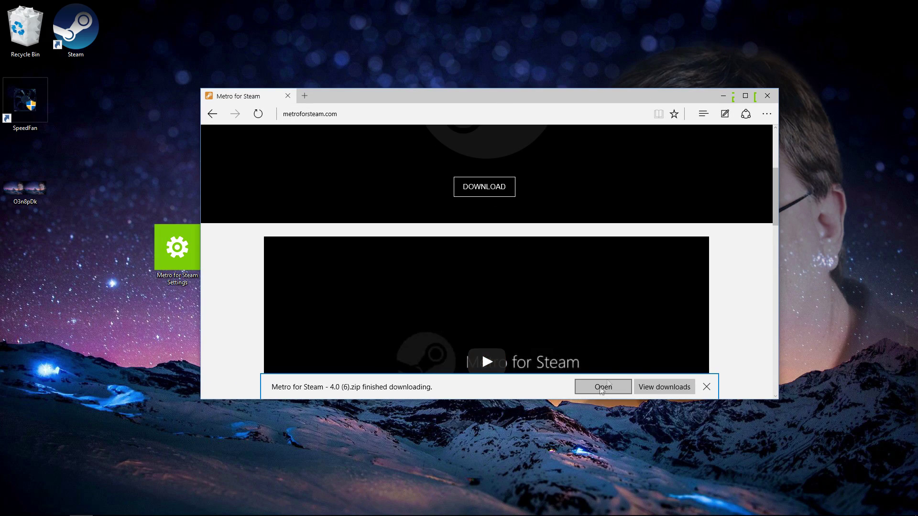
left_click_drag(601, 99, 547, 368)
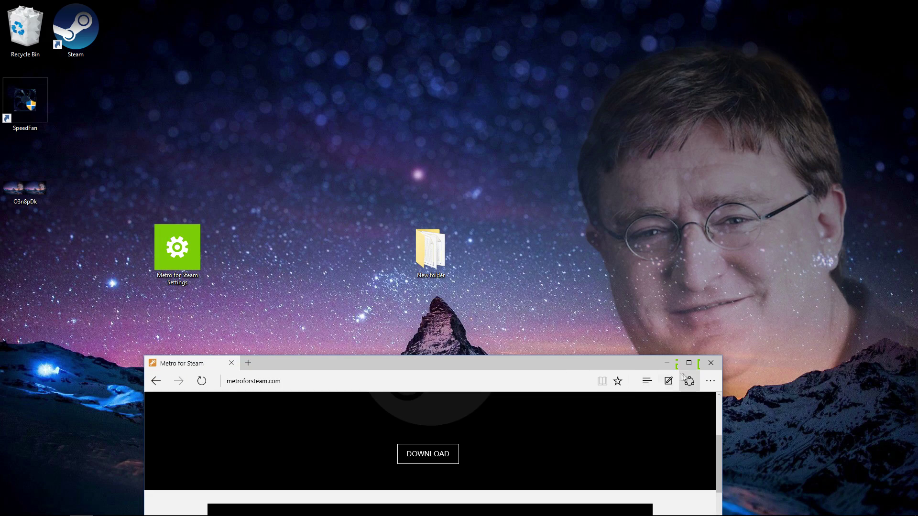
left_click(710, 363)
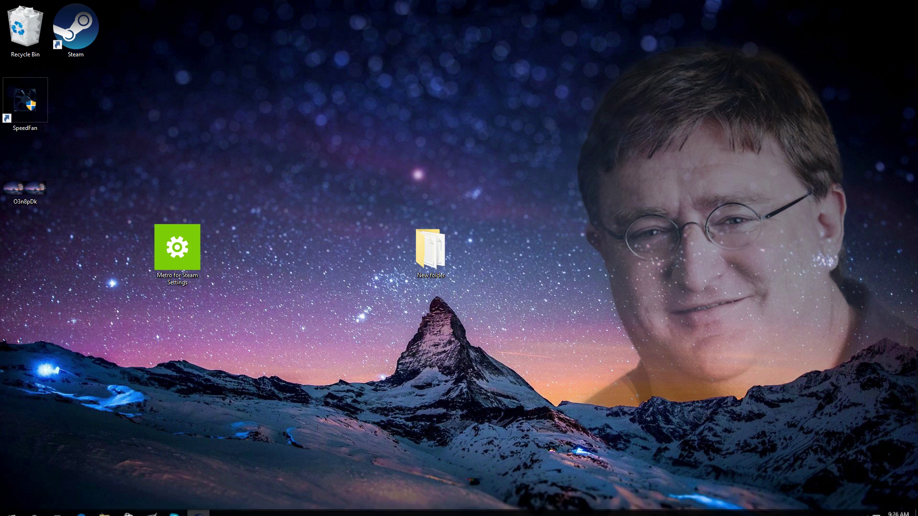
- Install the segoeuisl font from the INSTALL THIS FONT folder inside the desktop's New folder, replacing the existing copy, and return to New folder
double_click(434, 251)
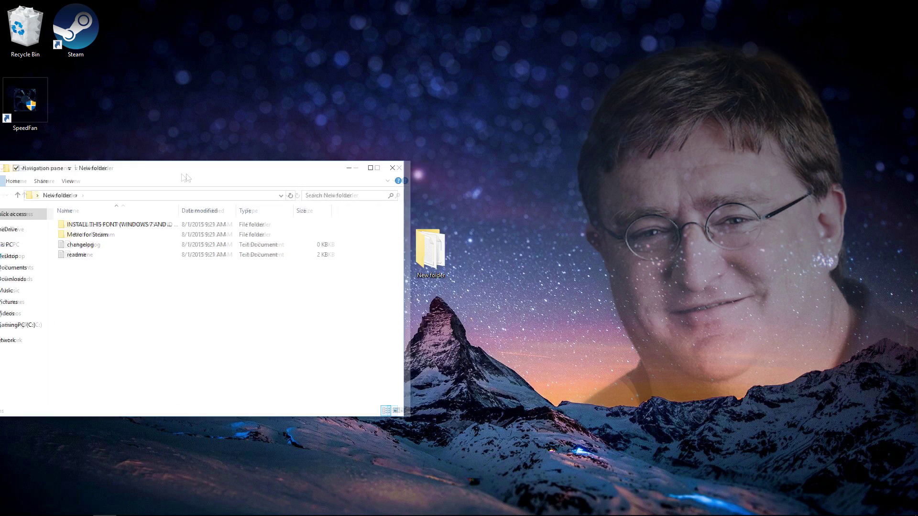
left_click_drag(212, 180, 458, 135)
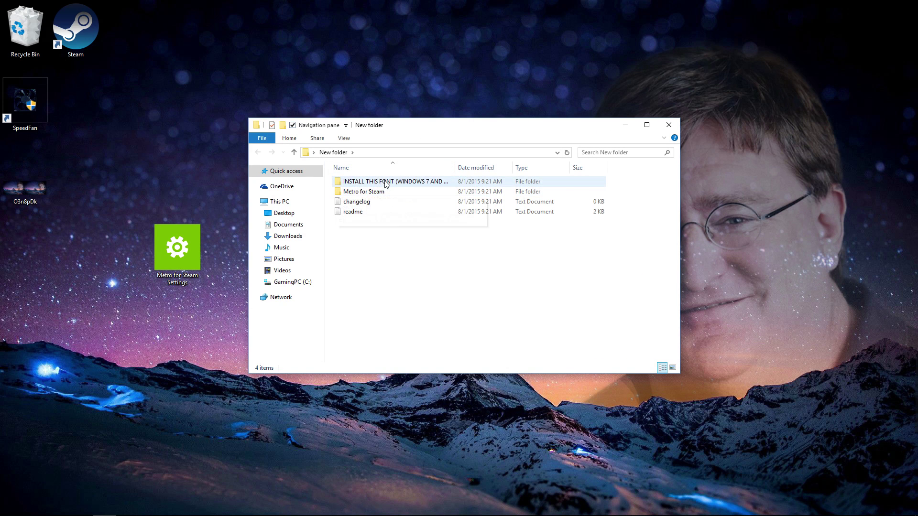
double_click(383, 185)
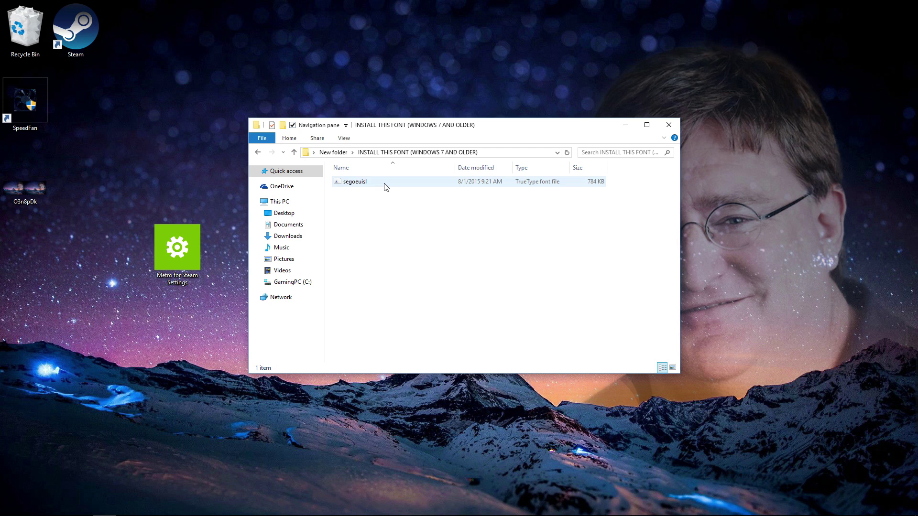
double_click(385, 187)
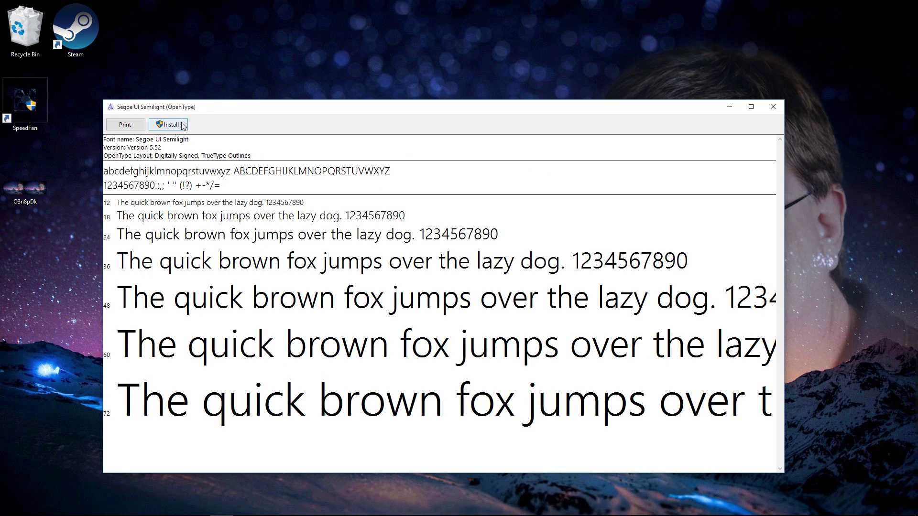
left_click(185, 124)
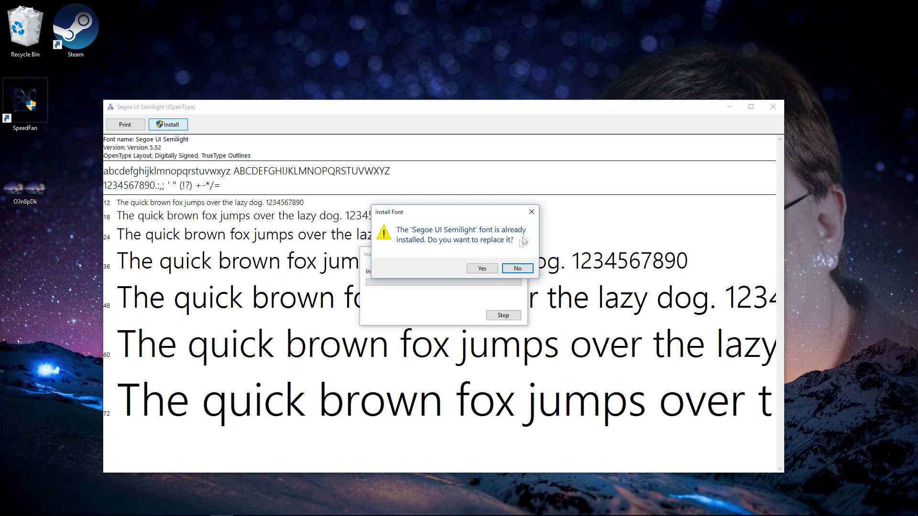
left_click(482, 269)
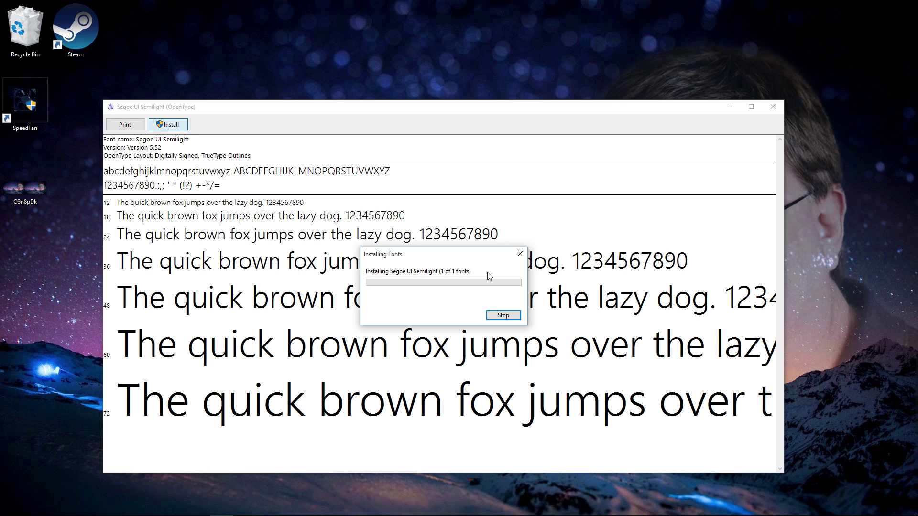
left_click(773, 107)
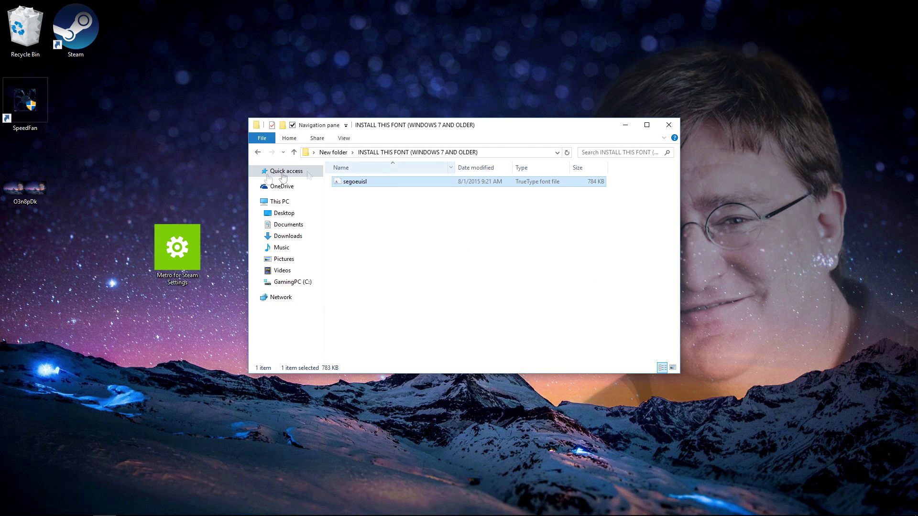
left_click(257, 152)
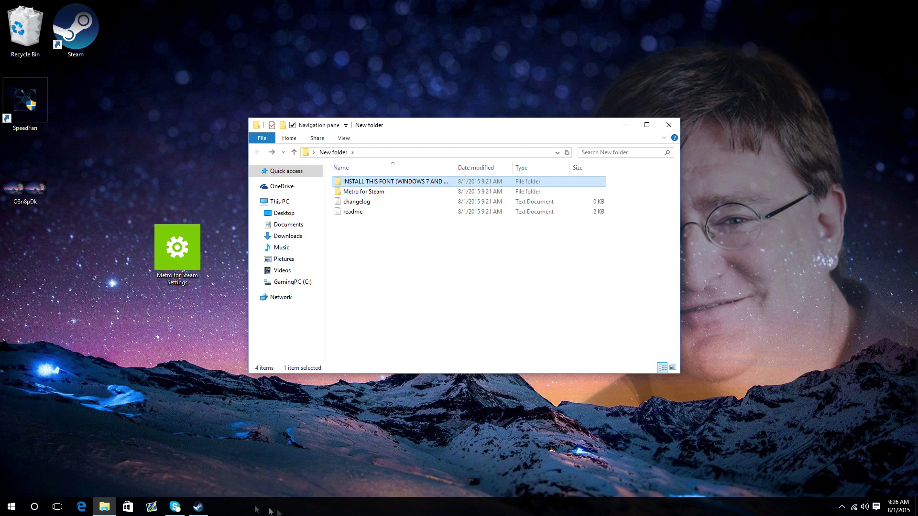
- Open a second File Explorer window and browse to the skins folder under C:, Program Files (x86), Steam
right_click(106, 510)
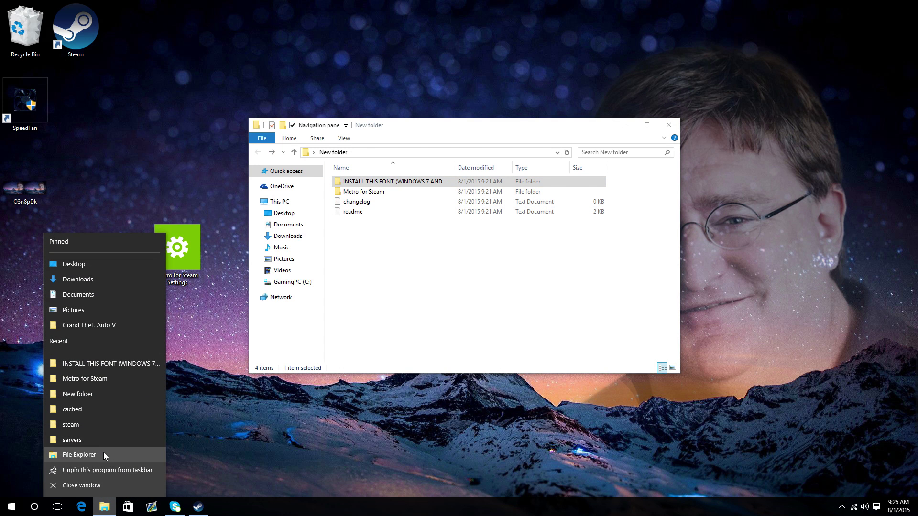
left_click(130, 459)
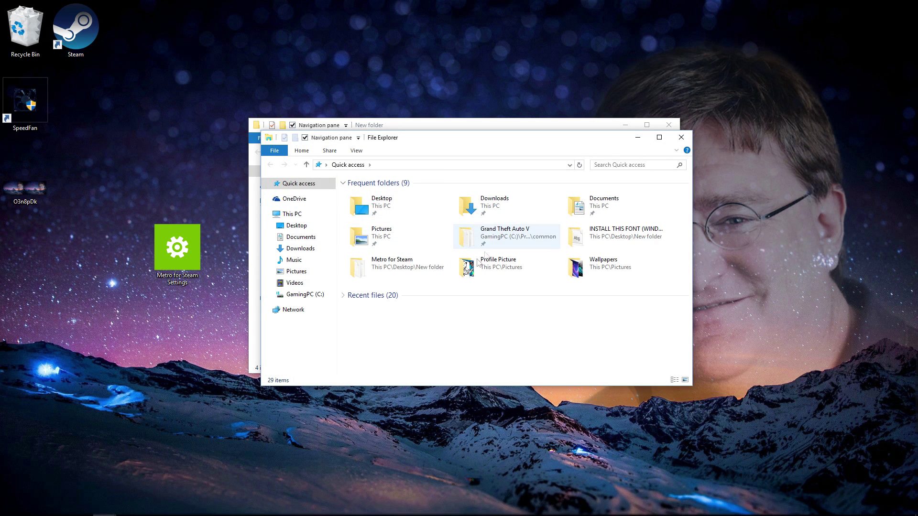
left_click(311, 293)
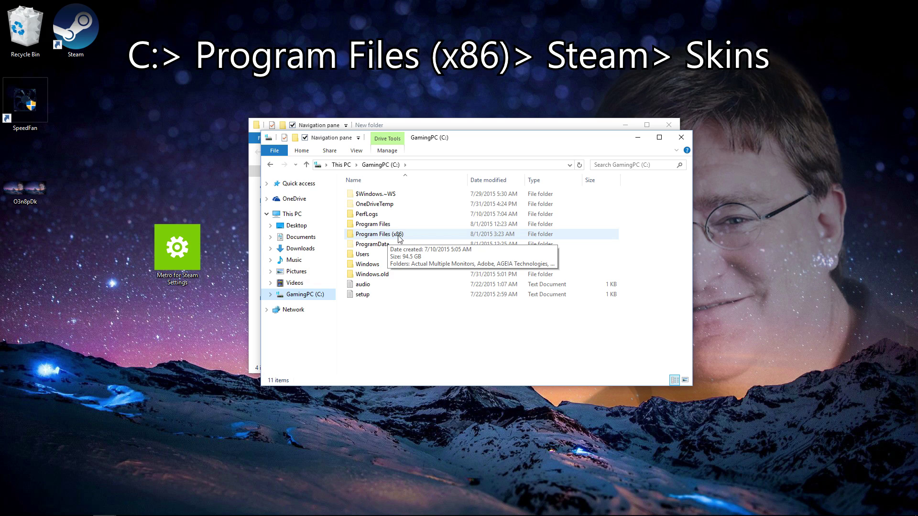
double_click(397, 239)
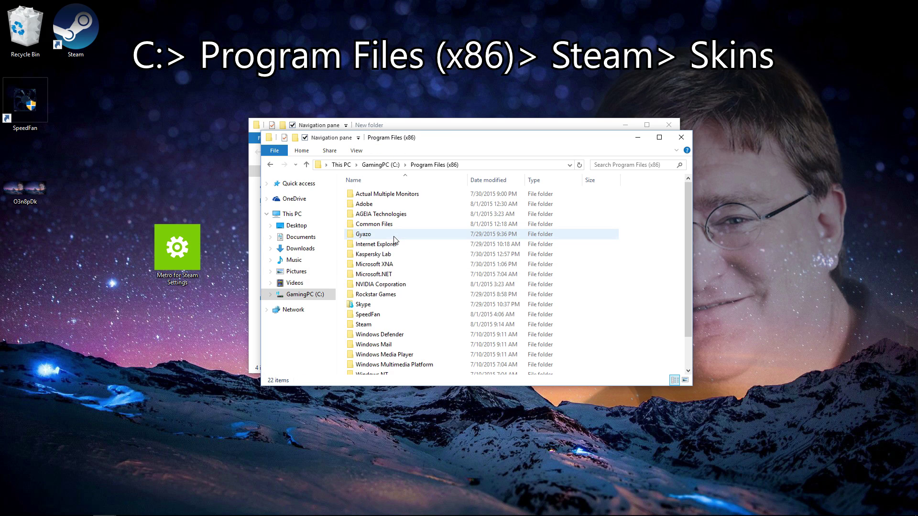
scroll(392, 289, "down", 1)
double_click(391, 289)
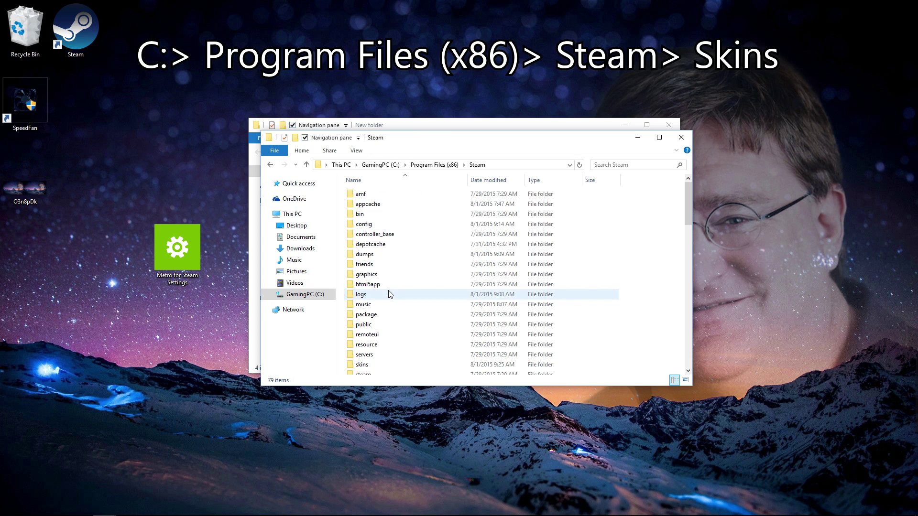
scroll(390, 287, "down", 2)
scroll(390, 287, "down", 1)
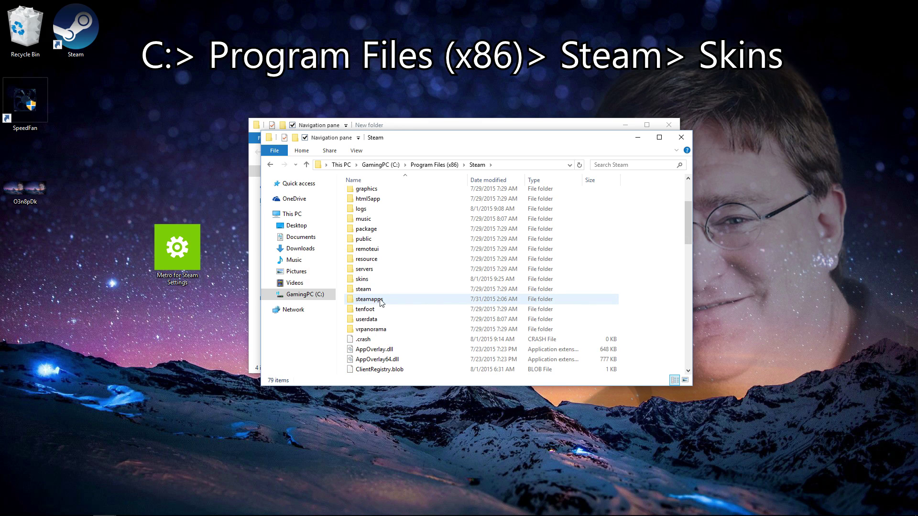
double_click(369, 300)
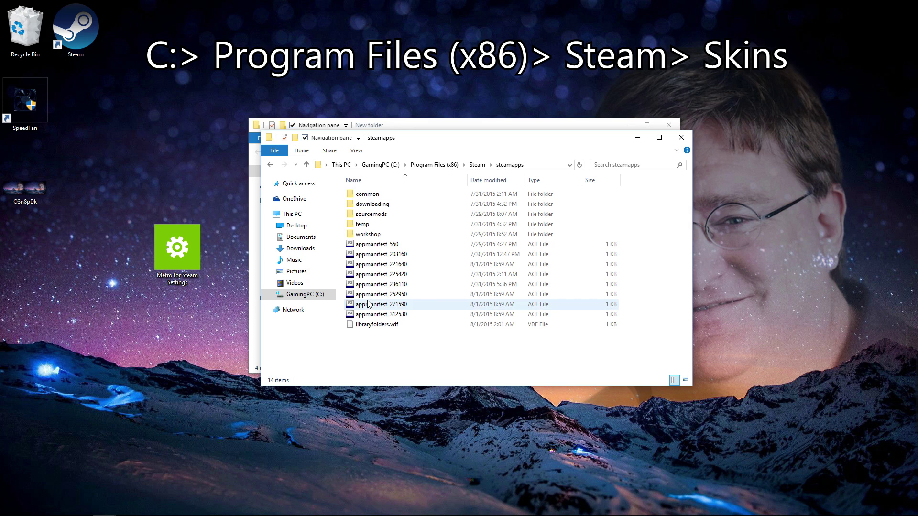
key("alt+Left")
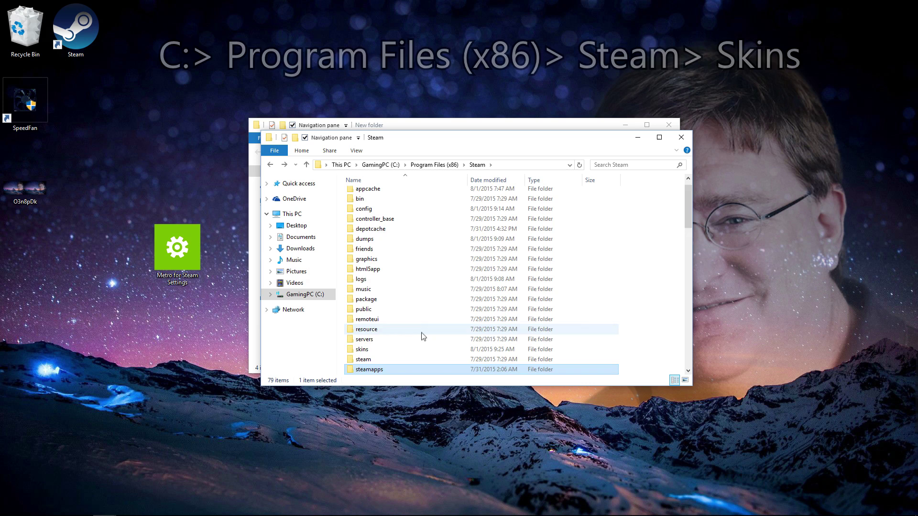
double_click(365, 320)
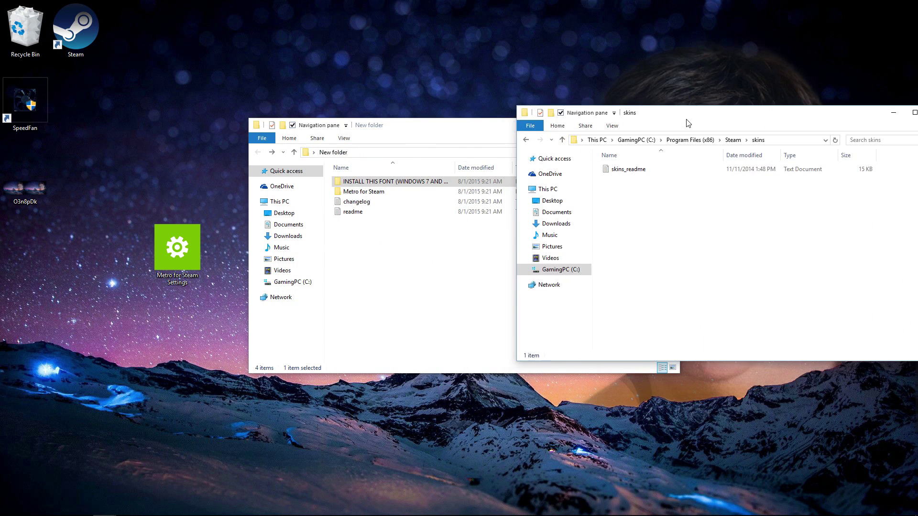
- Arrange the two folder windows side by side and move the Metro for Steam folder from New folder into skins
left_click_drag(414, 129, 208, 140)
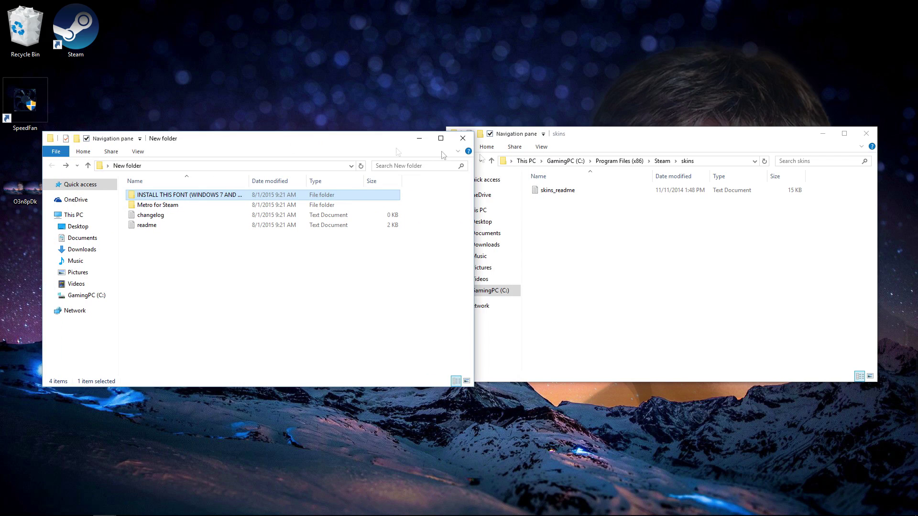
left_click(164, 207)
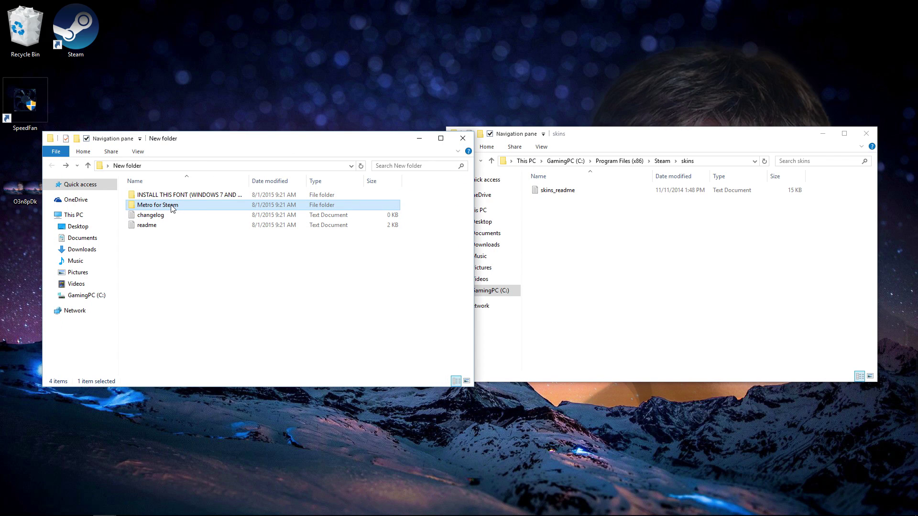
left_click_drag(172, 209, 643, 244)
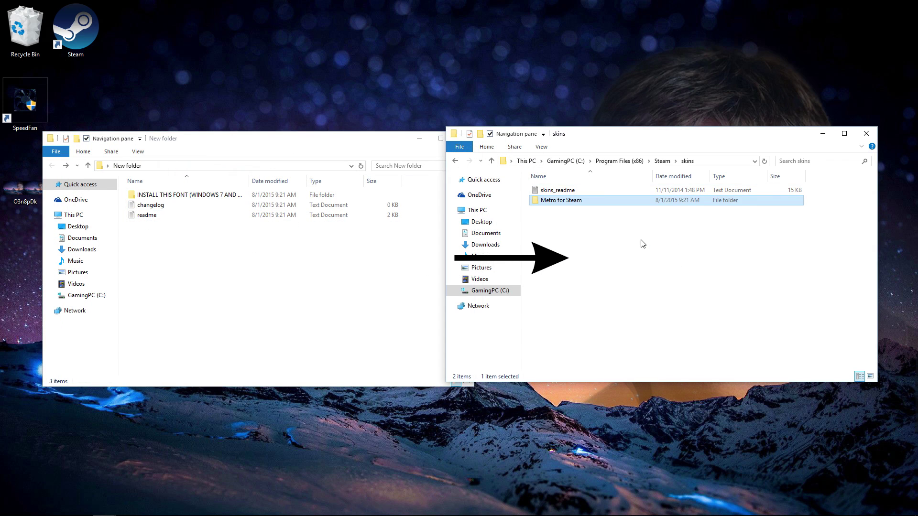
left_click(318, 281)
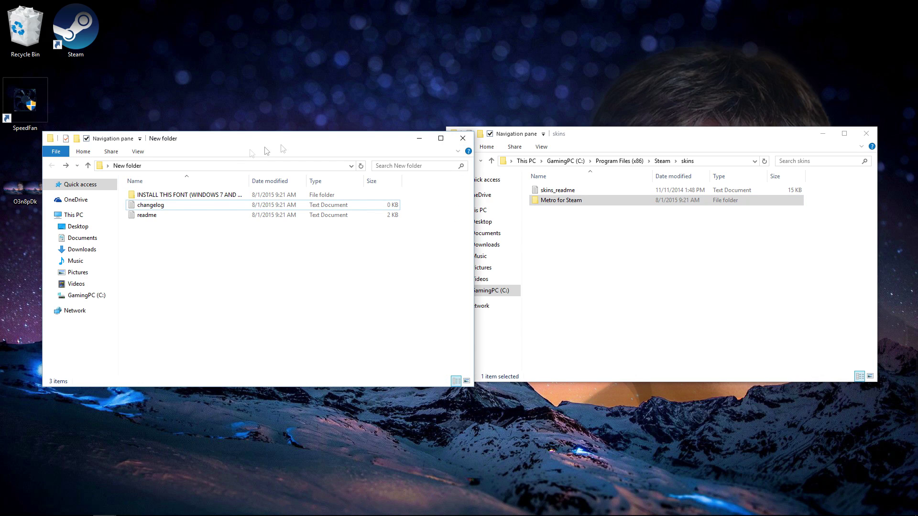
left_click_drag(267, 151, 237, 148)
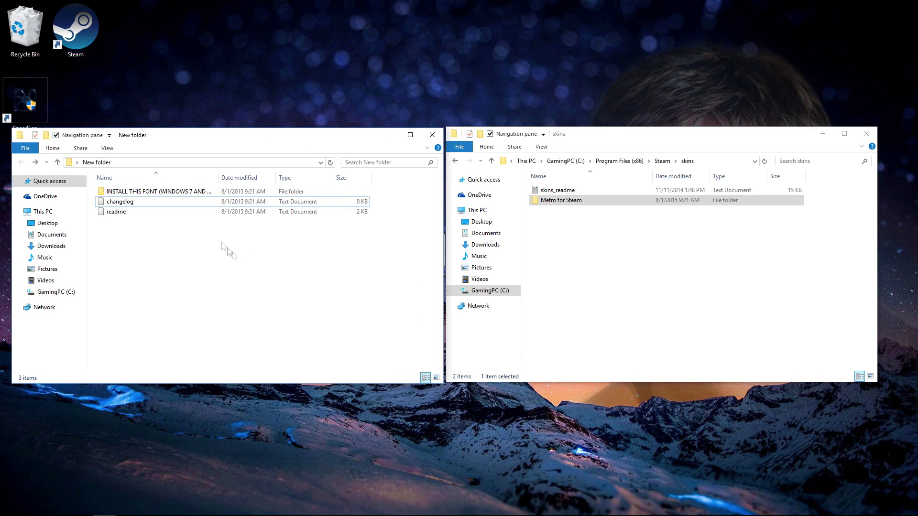
- Open the readme file from New folder and highlight the settings app's executable download link
double_click(205, 211)
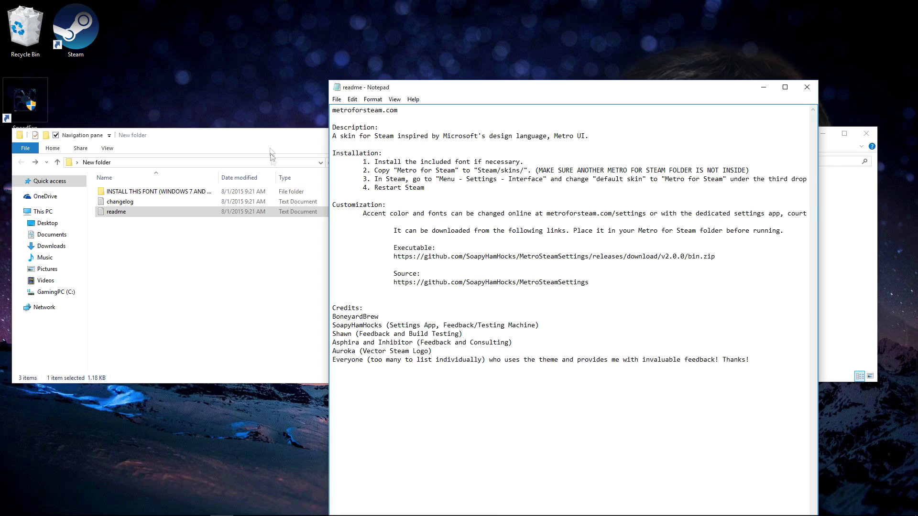
left_click_drag(272, 154, 322, 514)
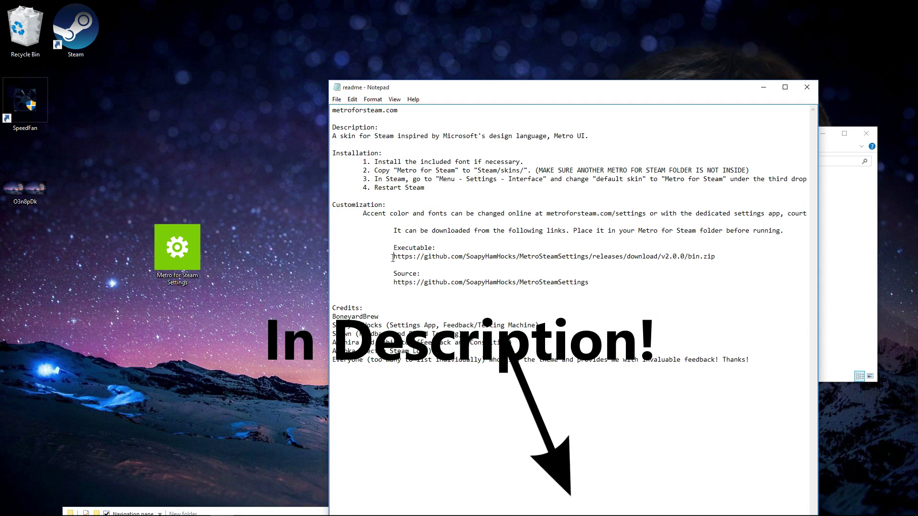
left_click_drag(393, 258, 713, 259)
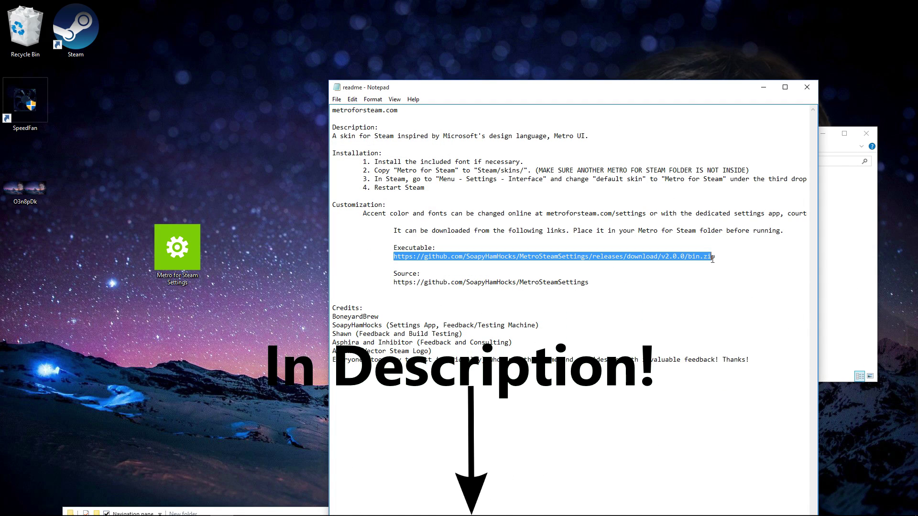
- Minimize the readme, open the Metro for Steam folder inside skins, and move the desktop's Metro for Steam Settings app into it
left_click(764, 87)
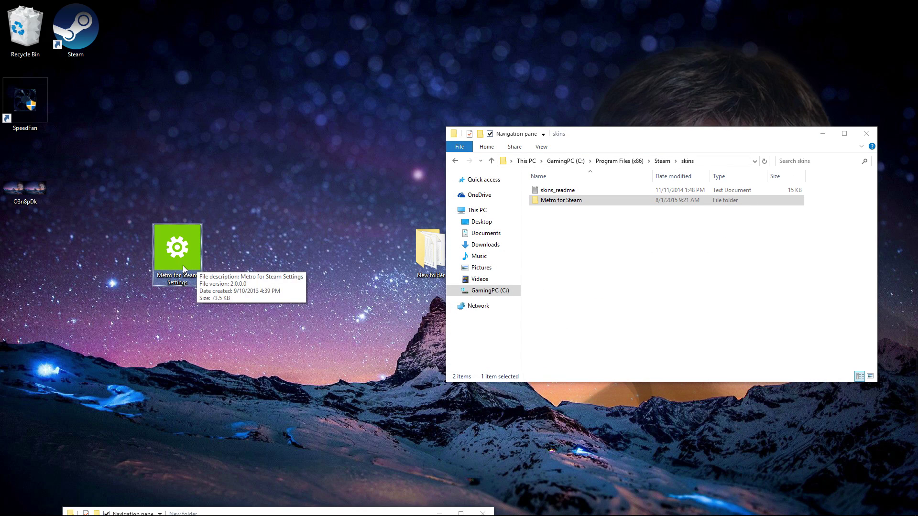
double_click(648, 202)
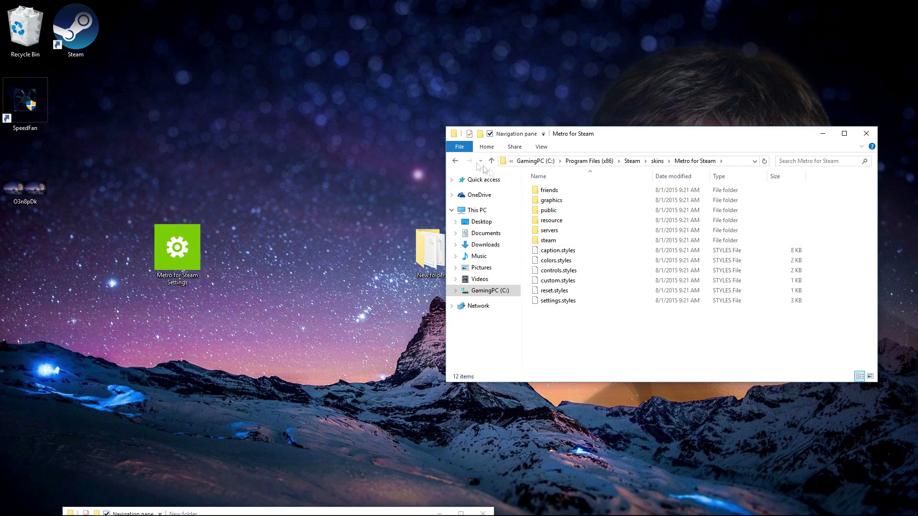
left_click(455, 161)
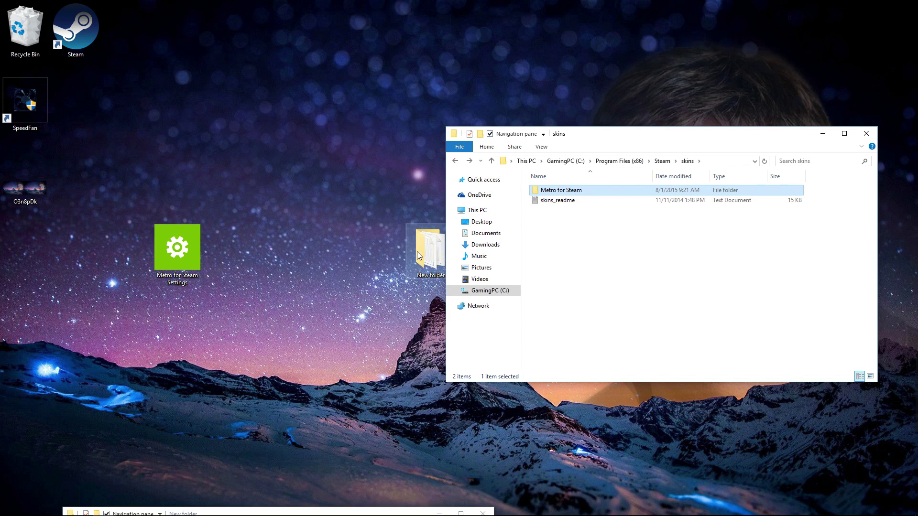
double_click(622, 191)
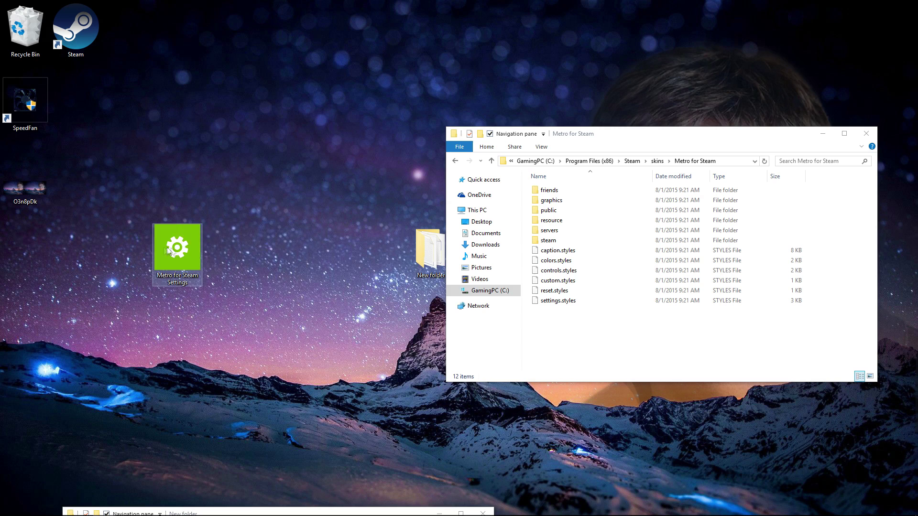
left_click_drag(177, 247, 604, 335)
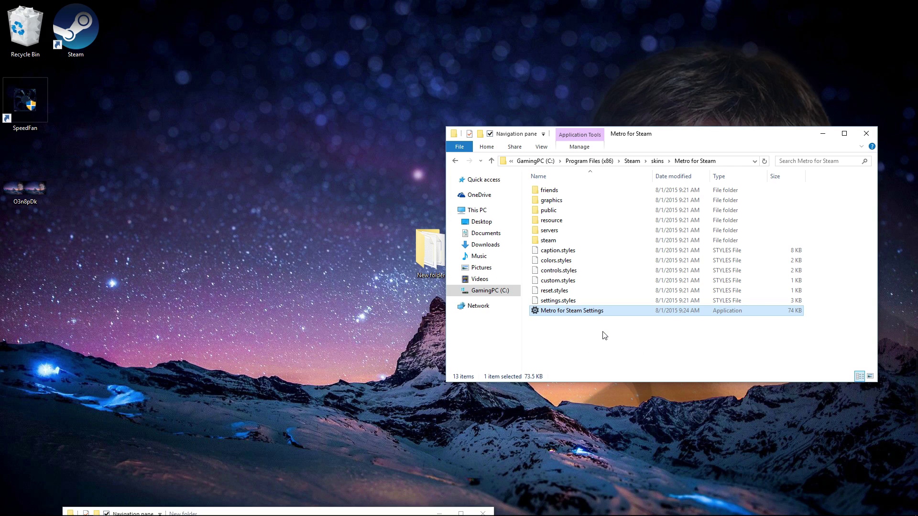
- Run Metro for Steam Settings, choose the pink accent color, review the friends list and font options, save, and close the folder window
double_click(565, 311)
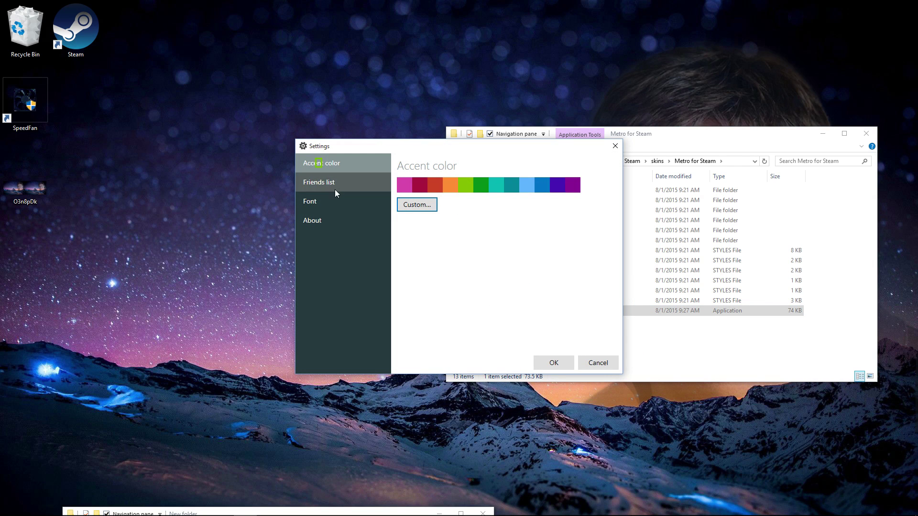
left_click(404, 188)
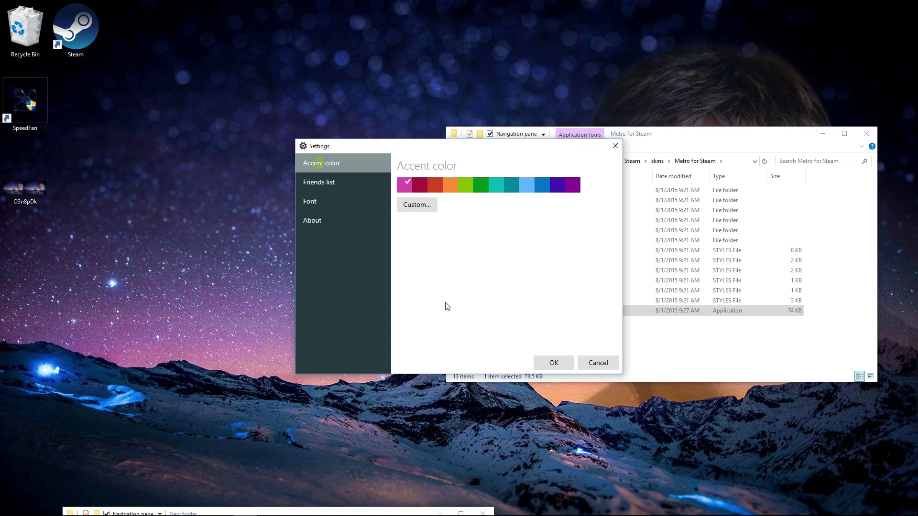
left_click(343, 182)
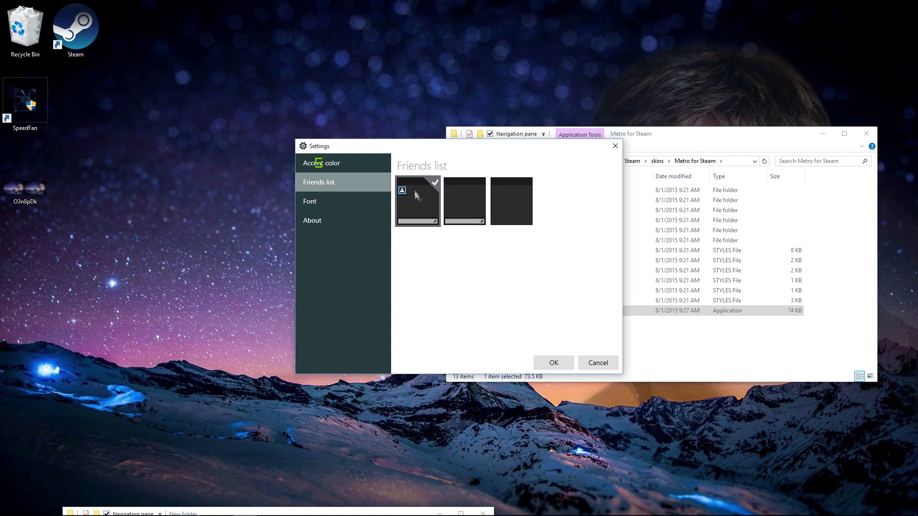
left_click(338, 201)
scroll(431, 215, "down", 15)
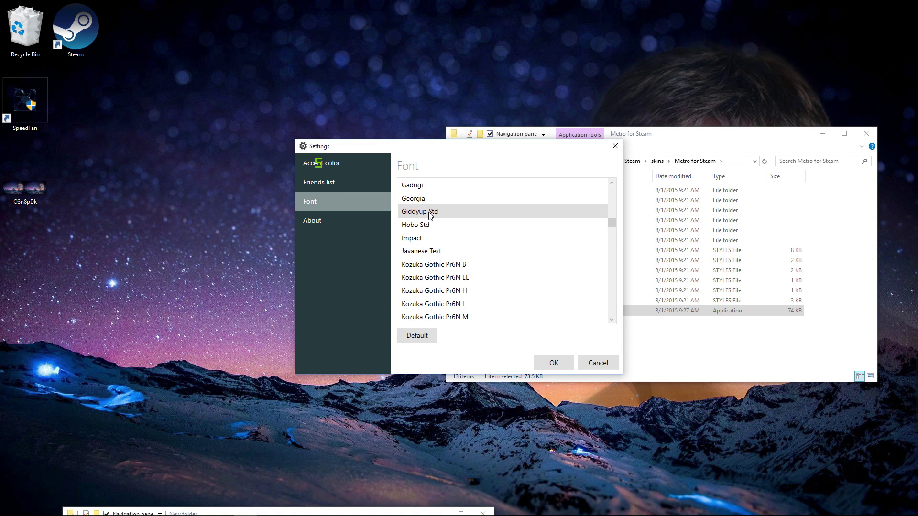
scroll(430, 215, "down", 15)
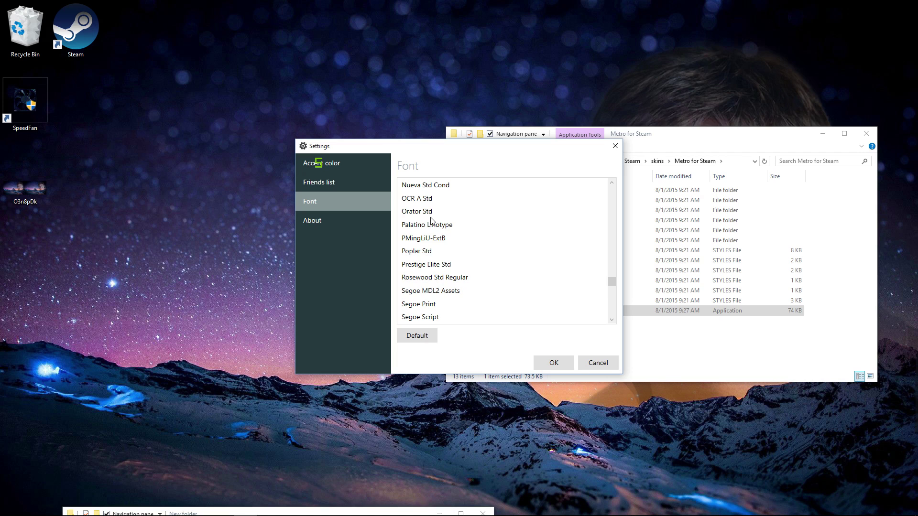
scroll(431, 221, "down", 5)
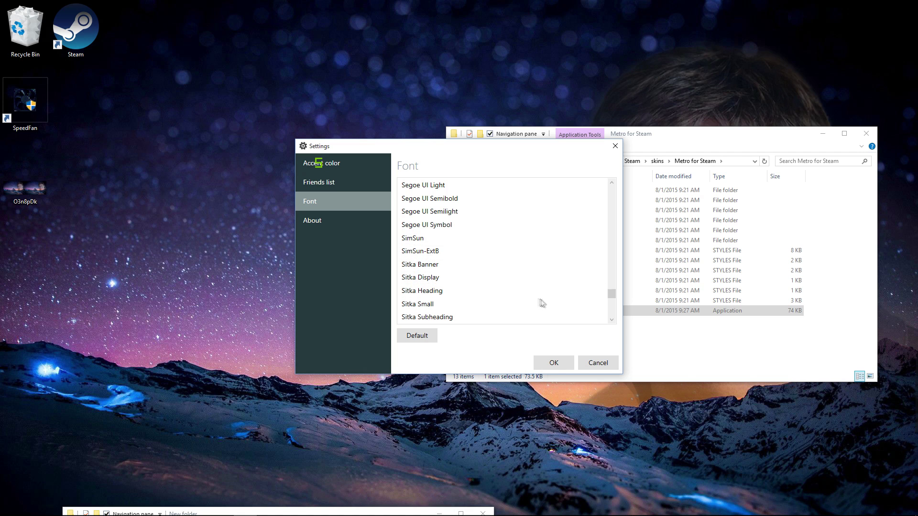
left_click(553, 362)
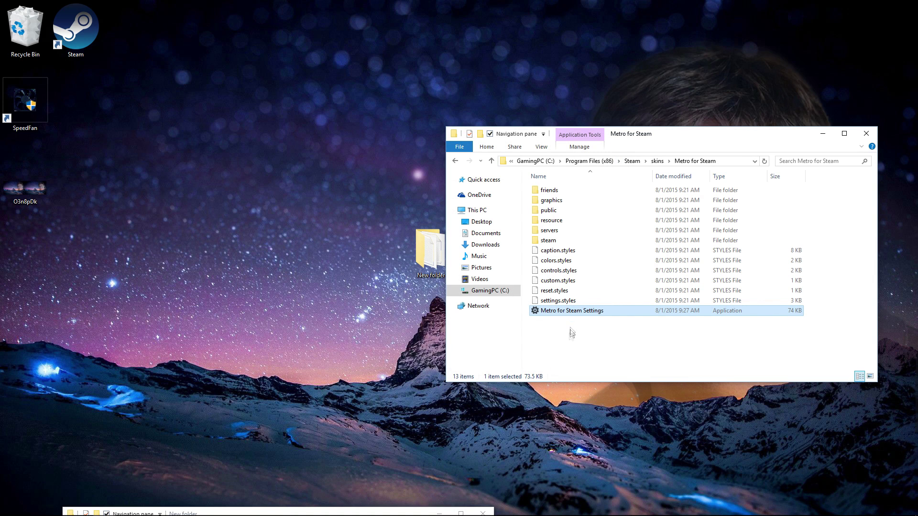
left_click(867, 133)
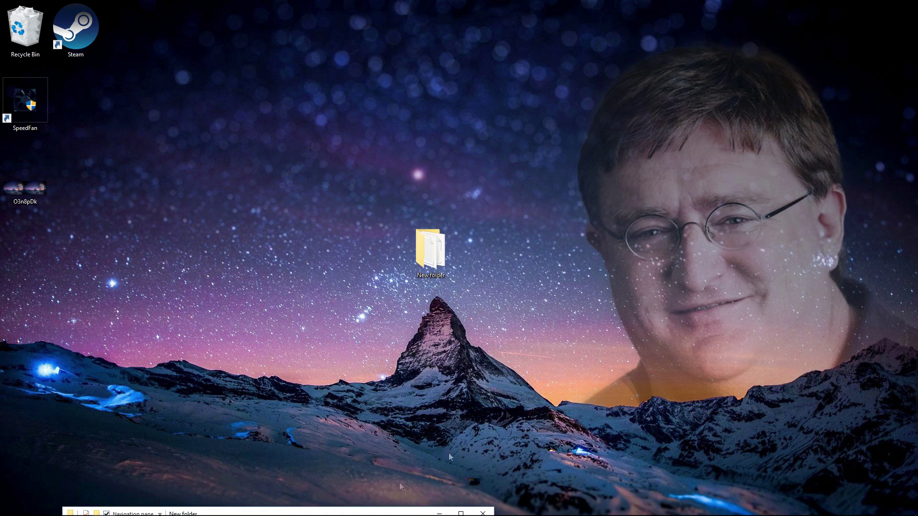
- Bring up the Steam client window and open the Interface section of its settings
mouse_move(204, 511)
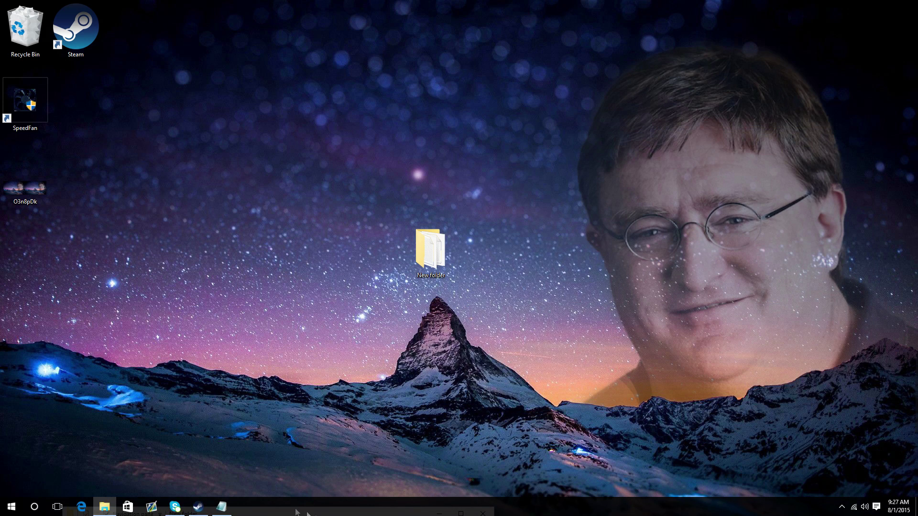
left_click(203, 511)
left_click_drag(409, 99, 361, 79)
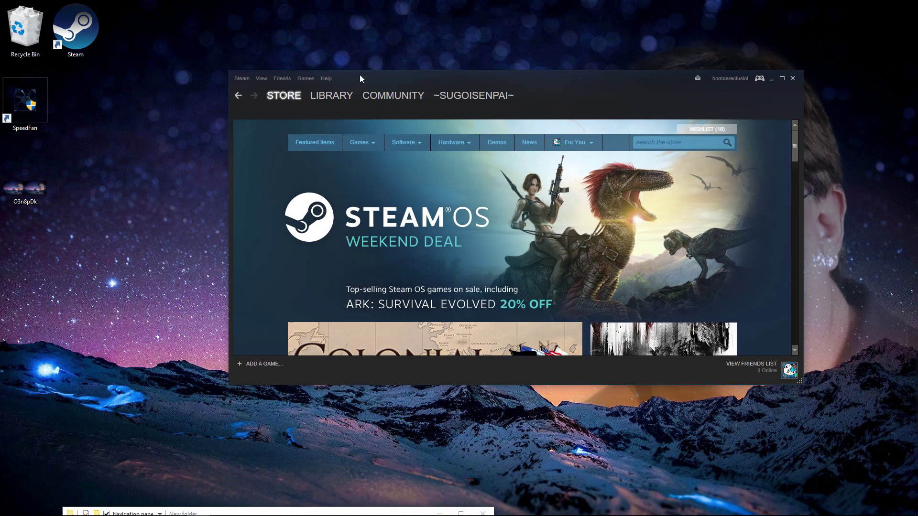
left_click(242, 79)
mouse_move(262, 78)
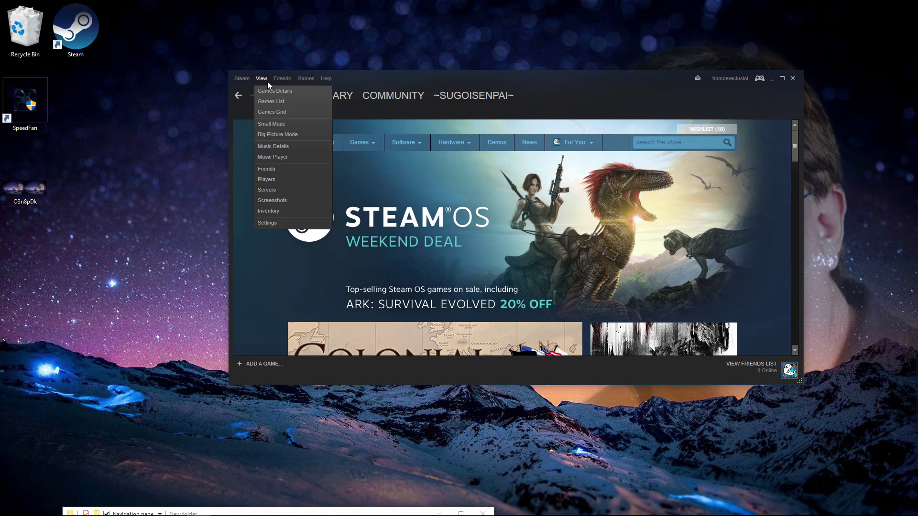
left_click(268, 223)
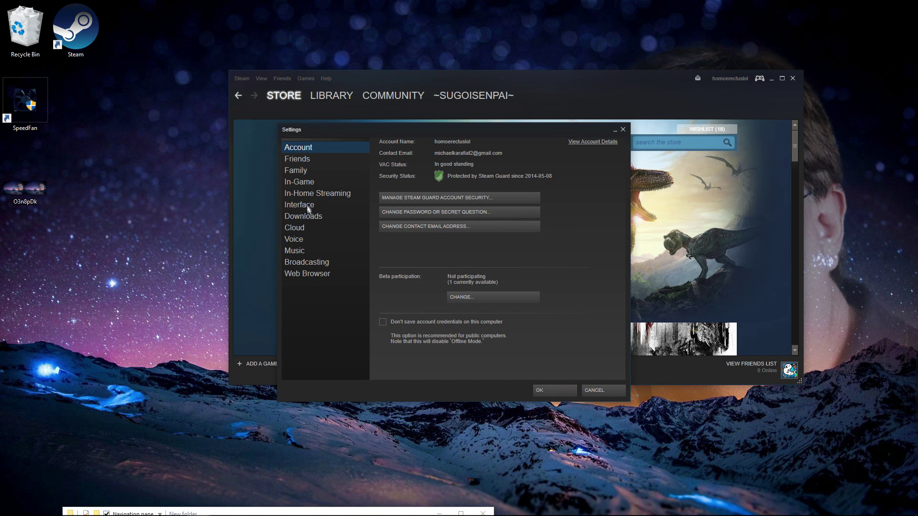
left_click(301, 205)
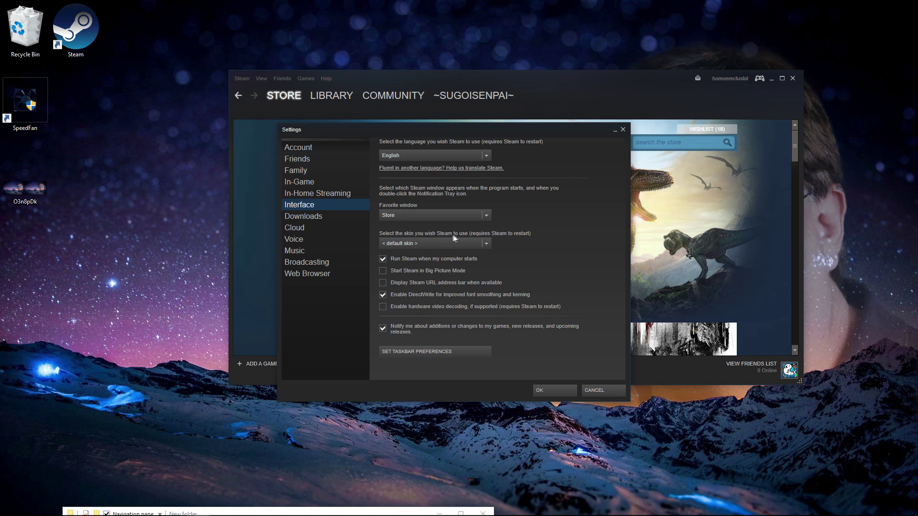
- Set the Steam skin to Metro for Steam, save the settings, and restart Steam to apply it
left_click(438, 243)
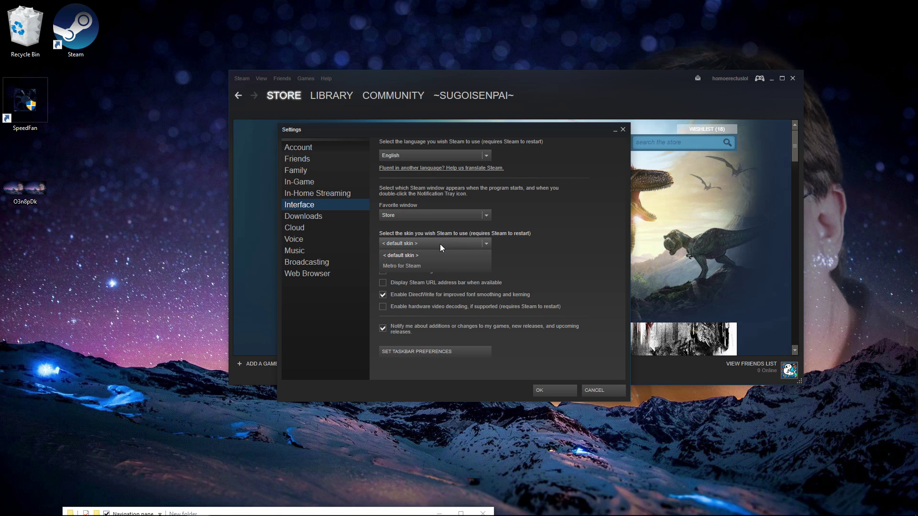
left_click(412, 266)
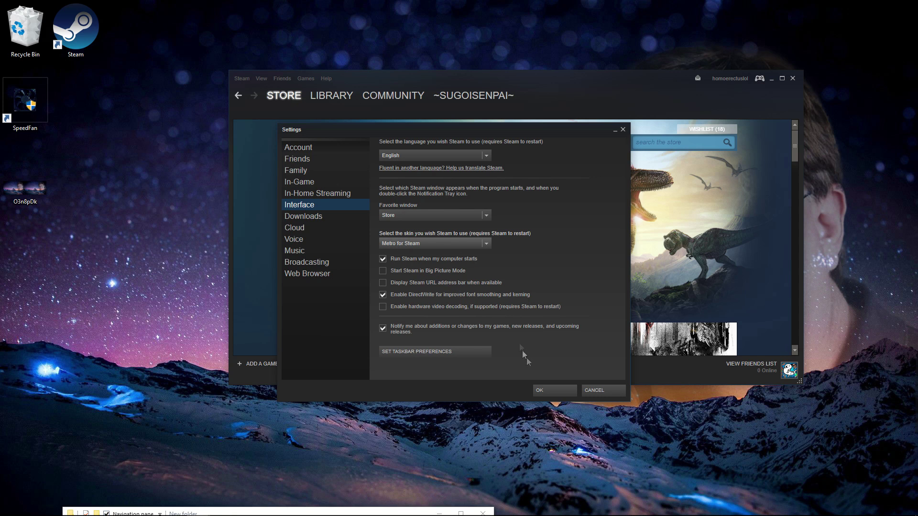
left_click(545, 393)
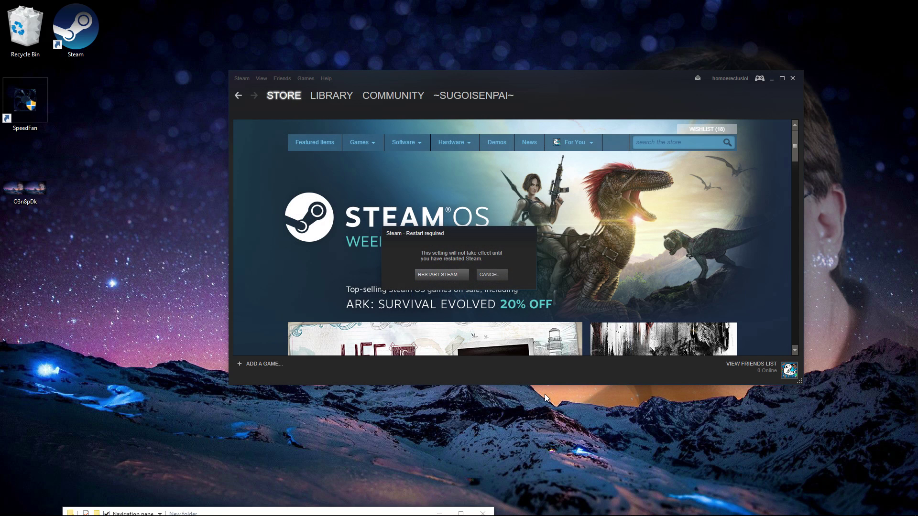
left_click(430, 277)
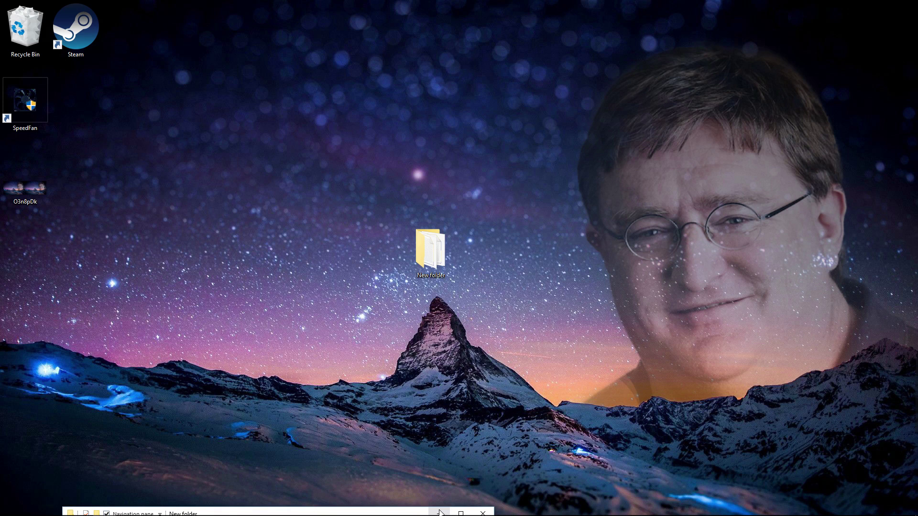
- Minimize the New folder window, and enlarge and reposition the restarted Steam window on the desktop
left_click_drag(410, 514, 525, 321)
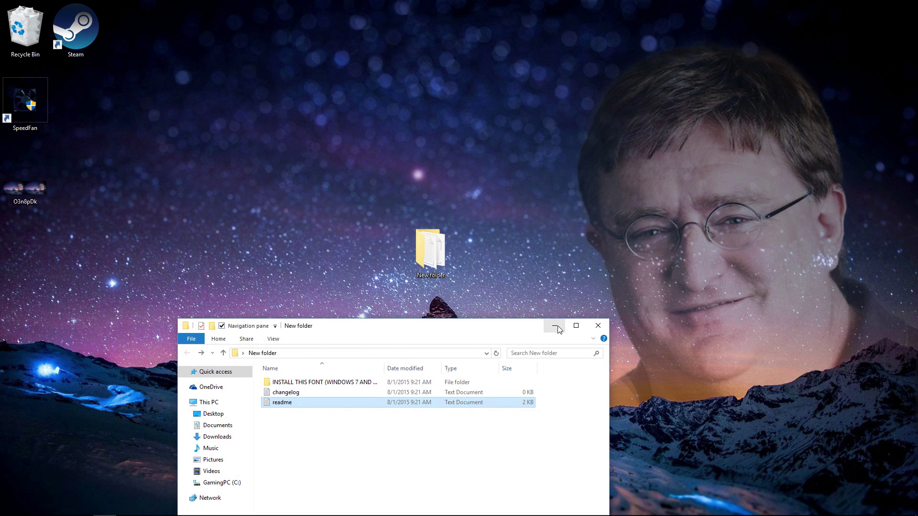
left_click(554, 323)
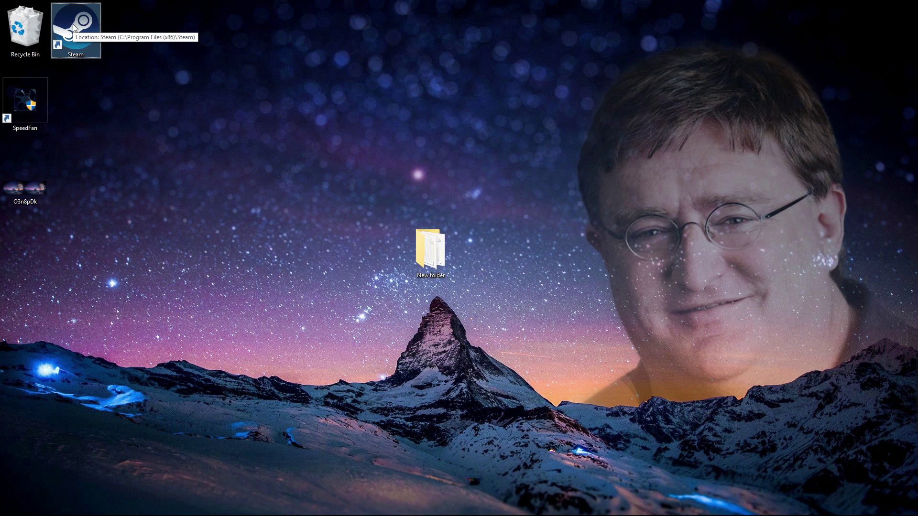
mouse_move(217, 512)
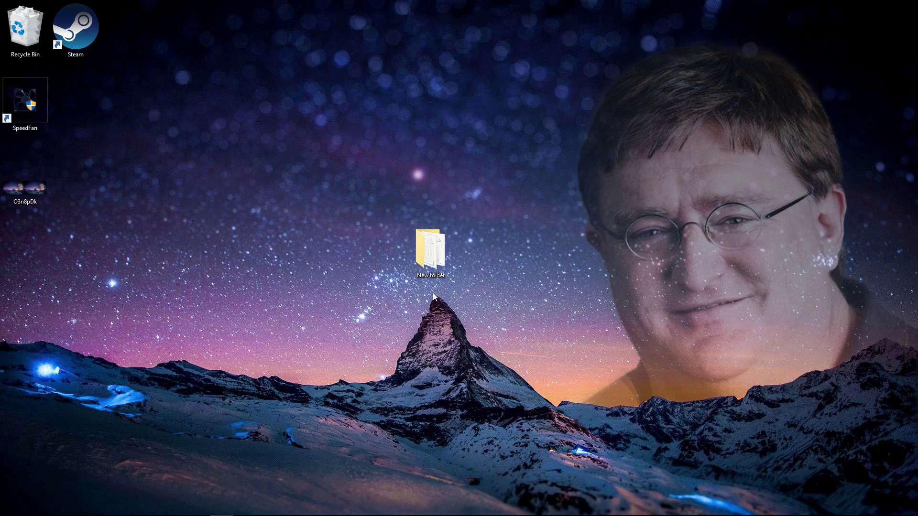
mouse_move(240, 507)
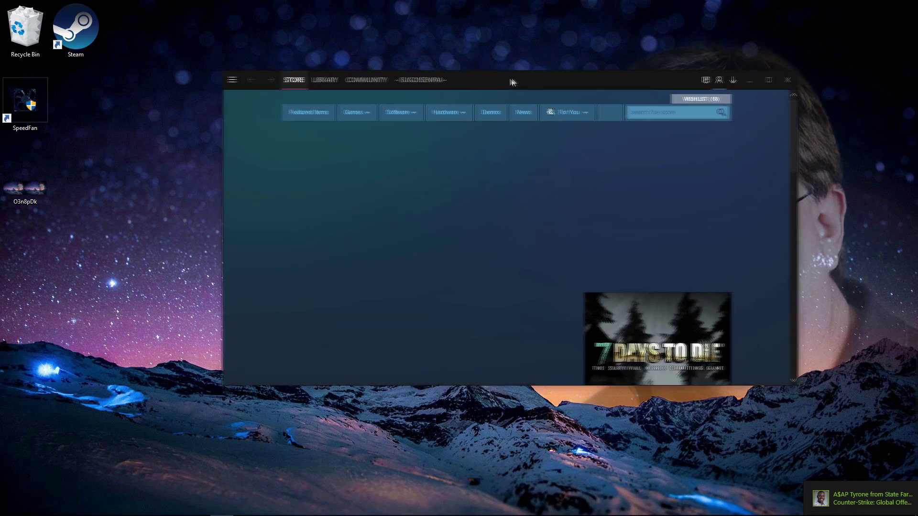
left_click_drag(486, 83, 405, 111)
left_click_drag(731, 416, 790, 462)
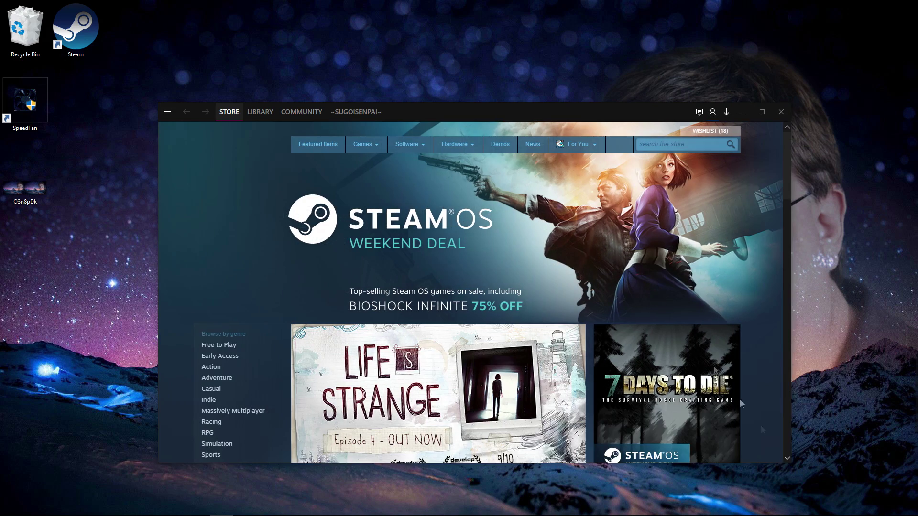
left_click_drag(450, 110, 429, 101)
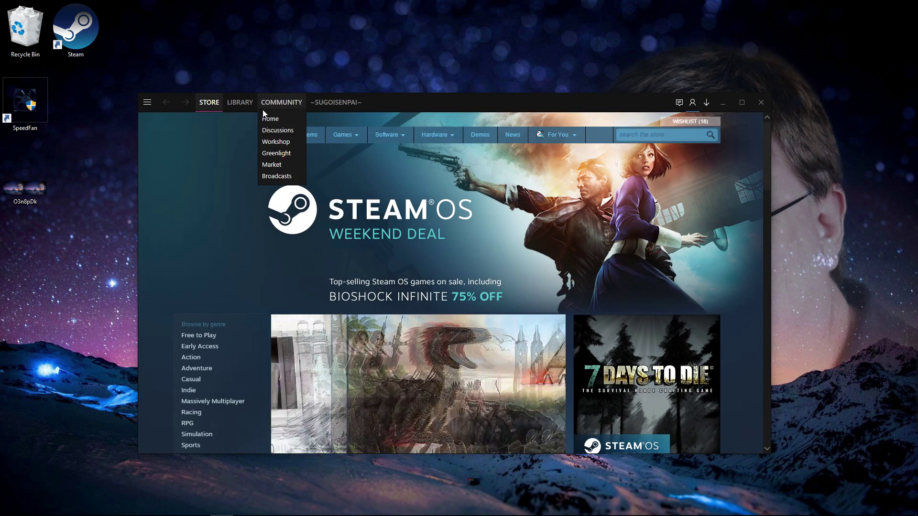
mouse_move(320, 100)
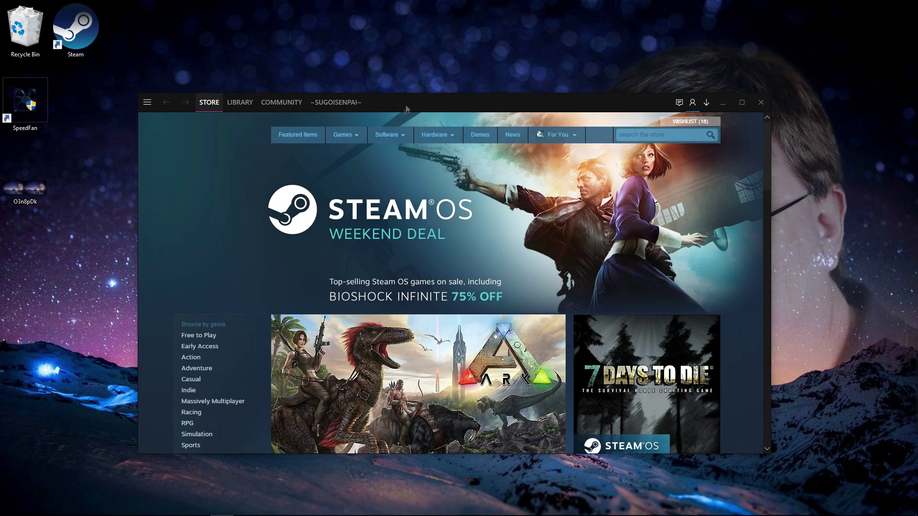
left_click_drag(406, 109, 436, 86)
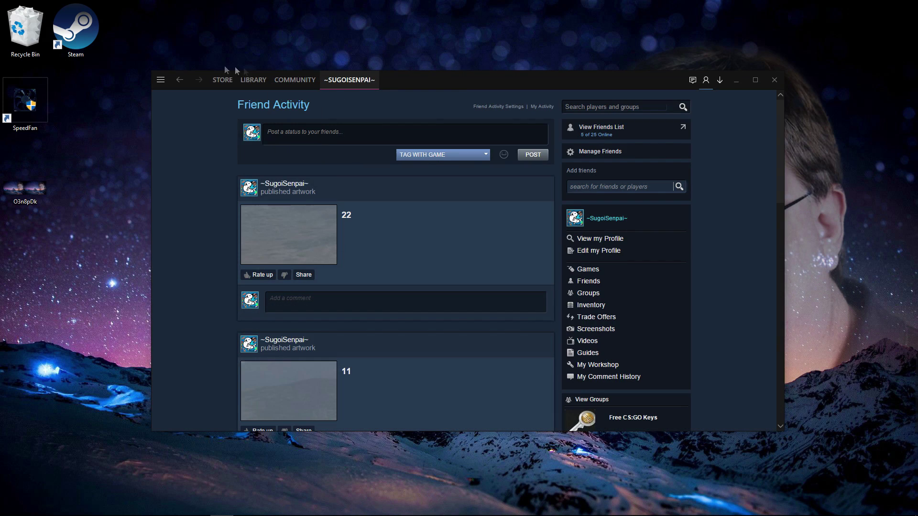
- Return to the Store page, look through the reskinned main menu, and open the friends list
left_click(213, 80)
left_click(161, 79)
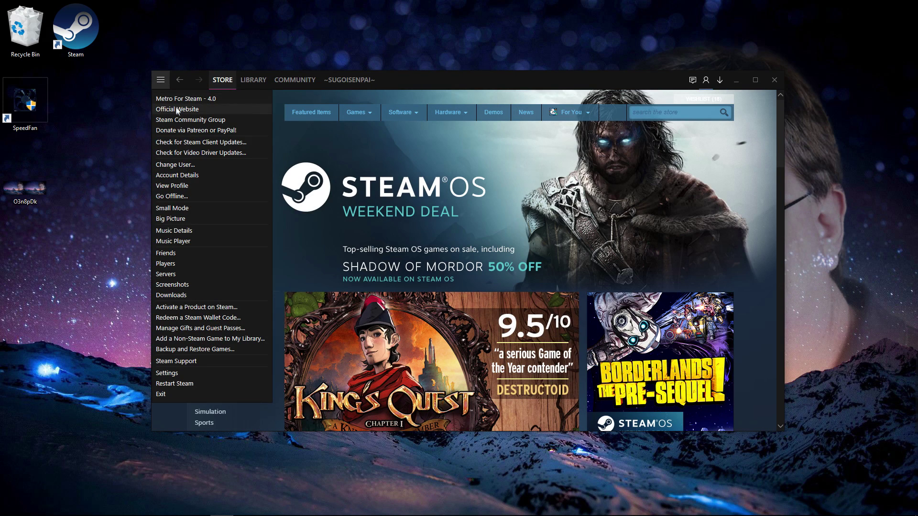
left_click(280, 138)
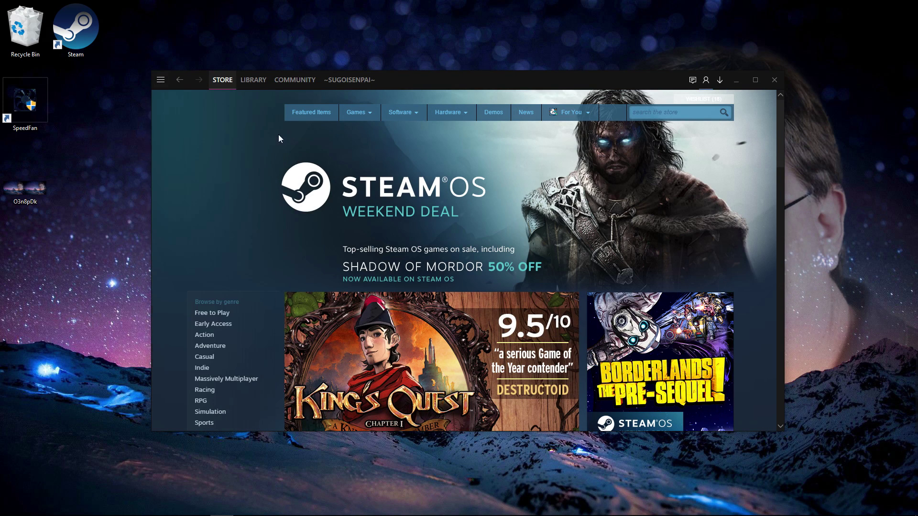
left_click(161, 80)
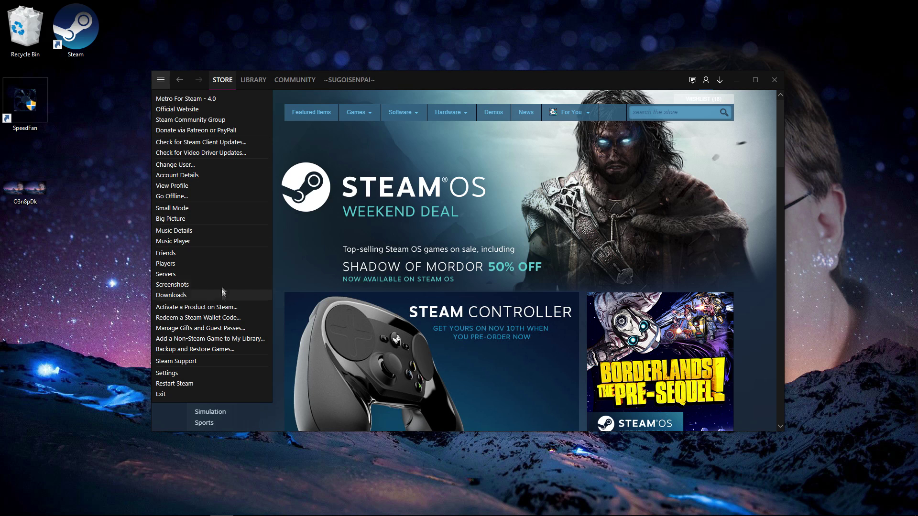
left_click(634, 76)
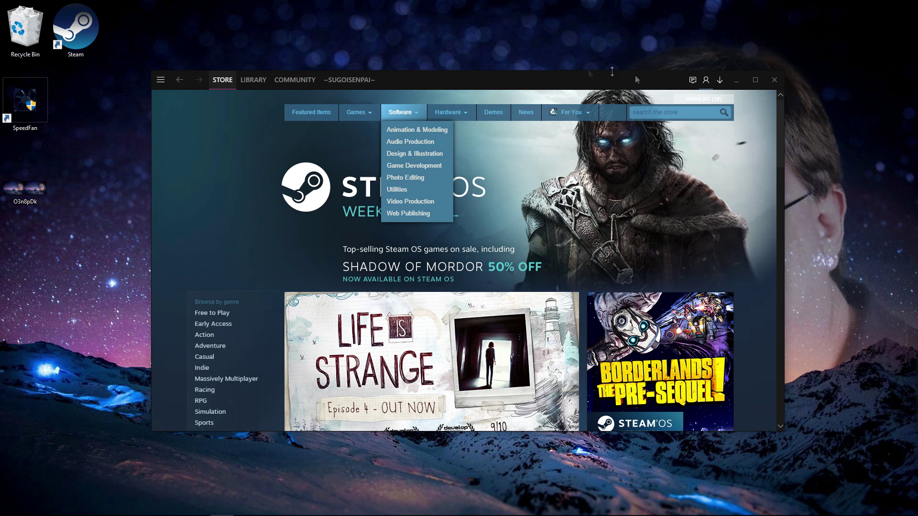
left_click(706, 80)
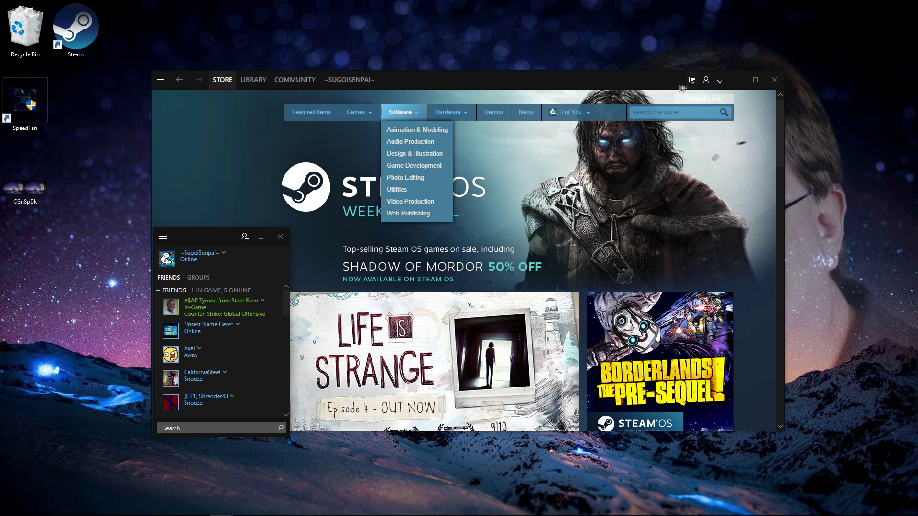
- Move the friends list beside the main Steam window and open the downloads page
left_click_drag(245, 236, 799, 194)
left_click(719, 80)
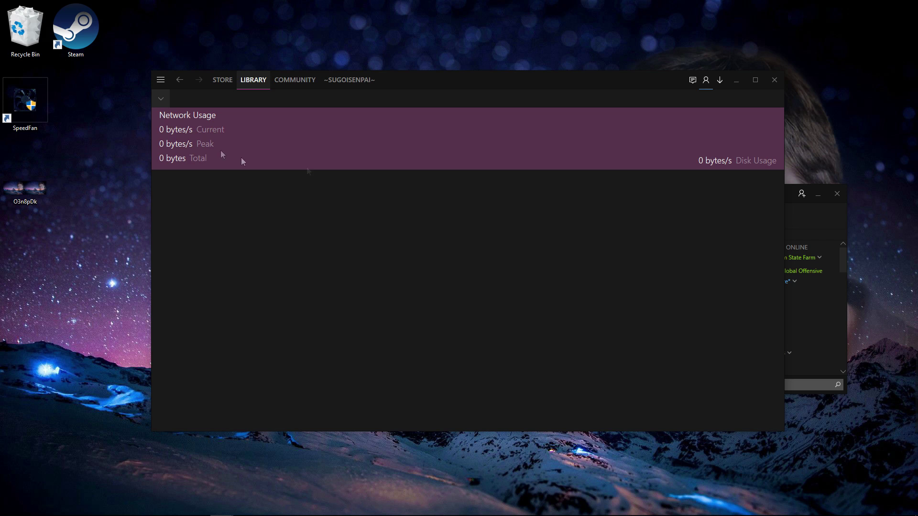
left_click(694, 81)
- Open the game library and look through the pages of several games, including Cities in Motion 2 and Dungeon Defenders II
left_click(249, 82)
left_click(200, 188)
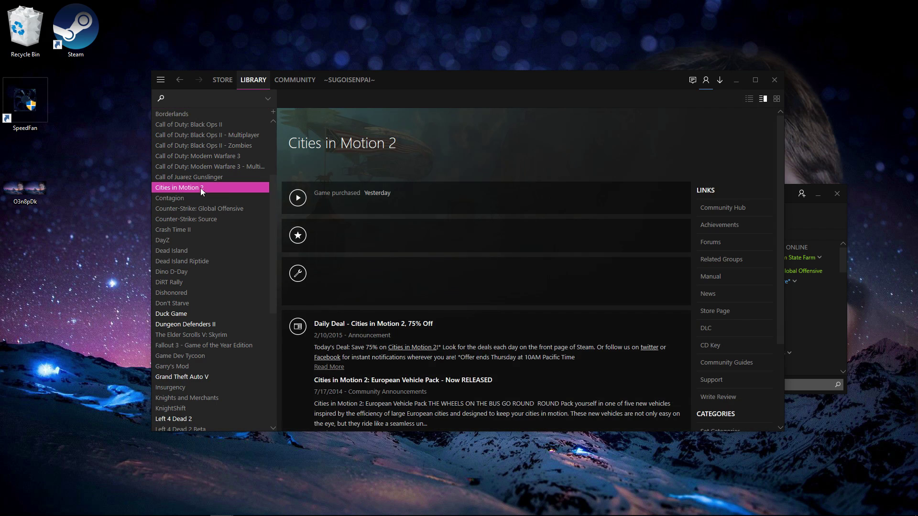
left_click(211, 251)
left_click(182, 314)
left_click(192, 346)
left_click(191, 326)
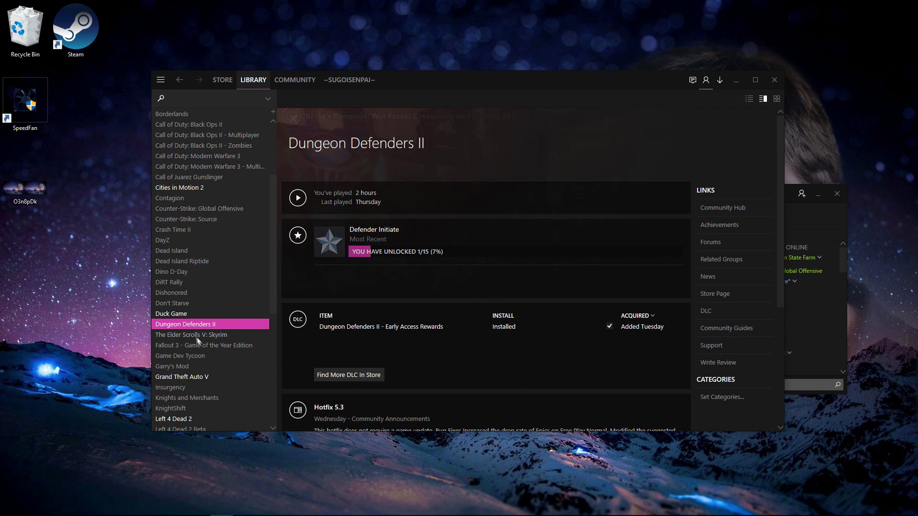
- View the Community page, return to the Store, and look at the entries in its Hardware category
left_click(294, 79)
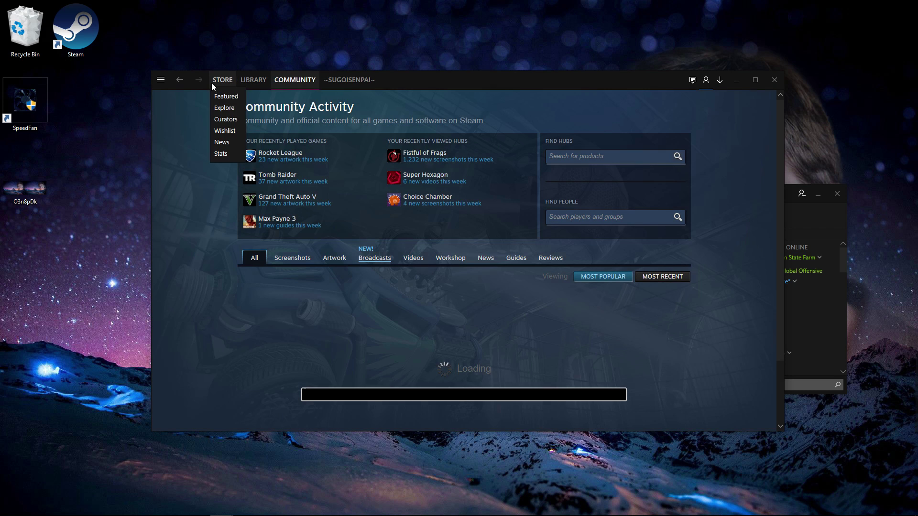
left_click(212, 82)
mouse_move(461, 110)
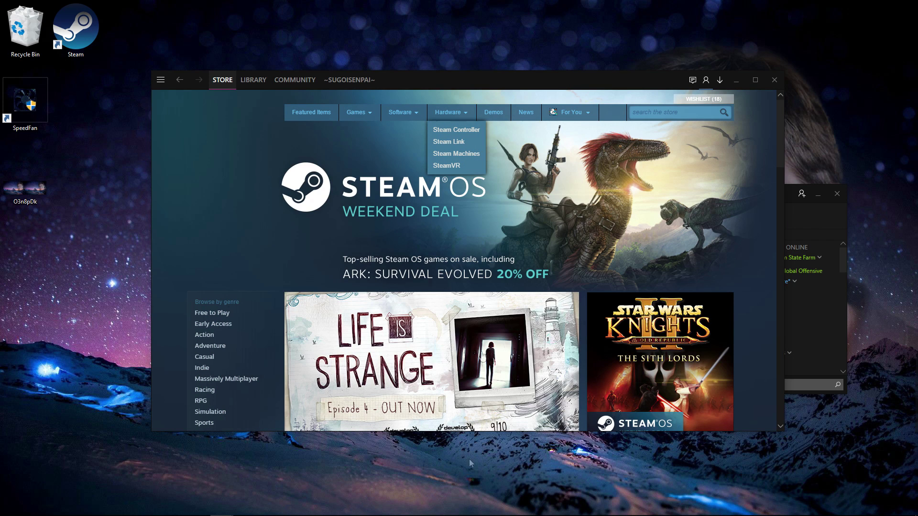
- Switch to the Edge browser and search Google for "devianart steam skins"
mouse_move(468, 490)
left_click(81, 507)
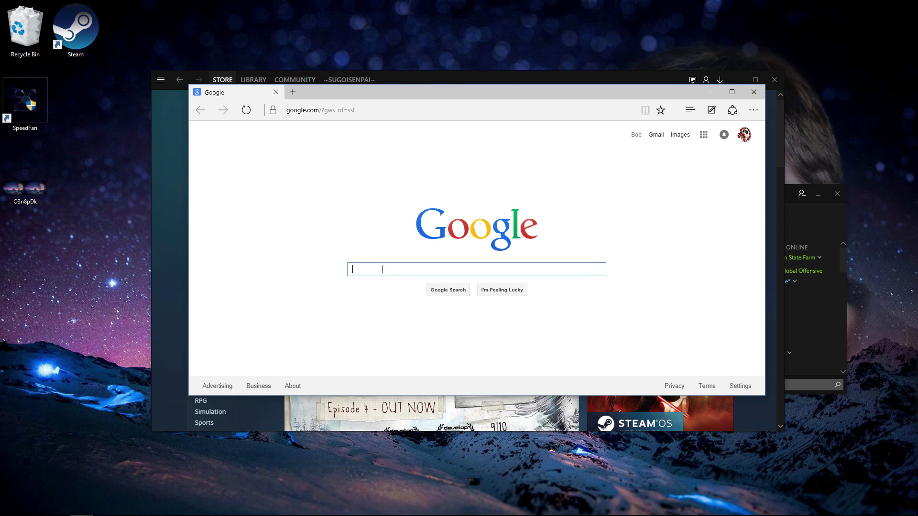
type("devian")
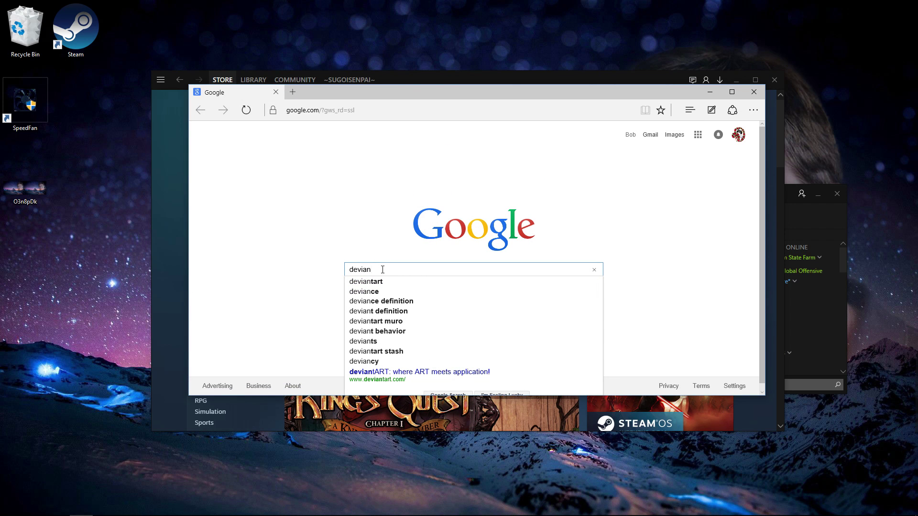
type("art steam")
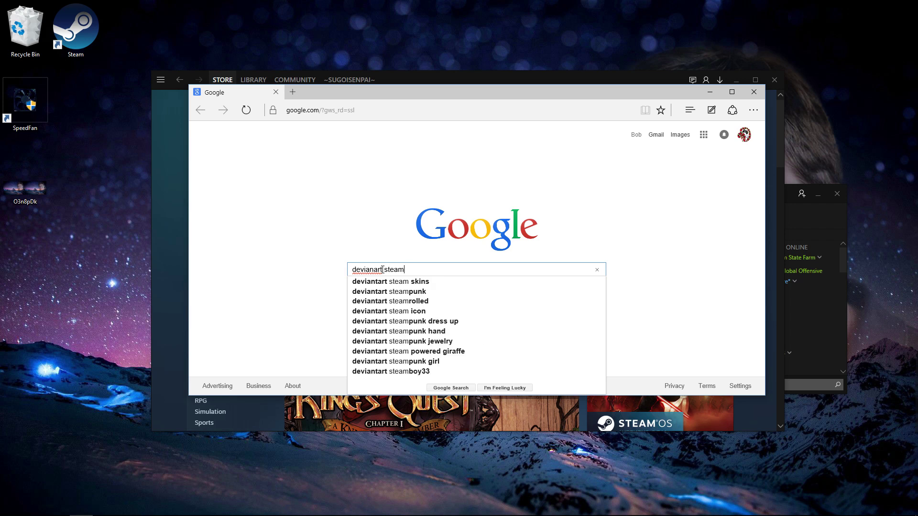
type(" skins")
key("Return")
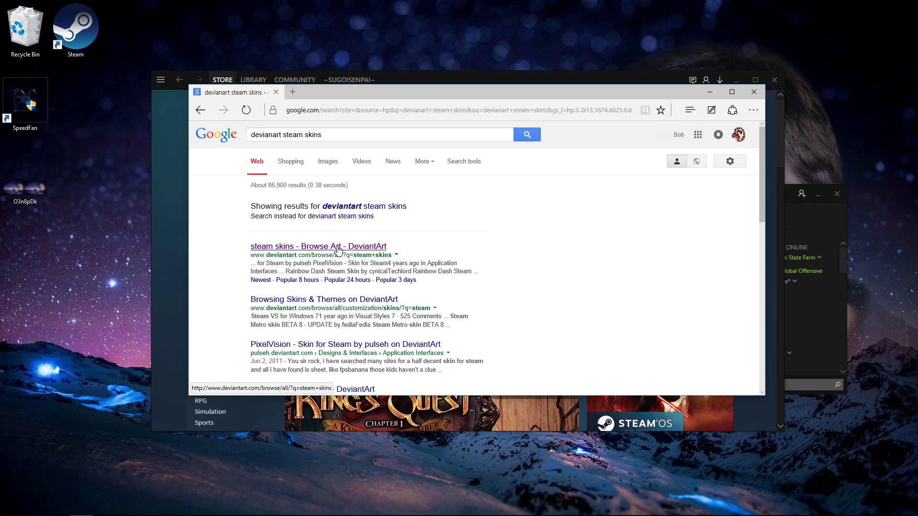
- Open the DeviantArt "steam skins" browse result and look through the available Steam skins
left_click(338, 247)
scroll(404, 164, "down", 3)
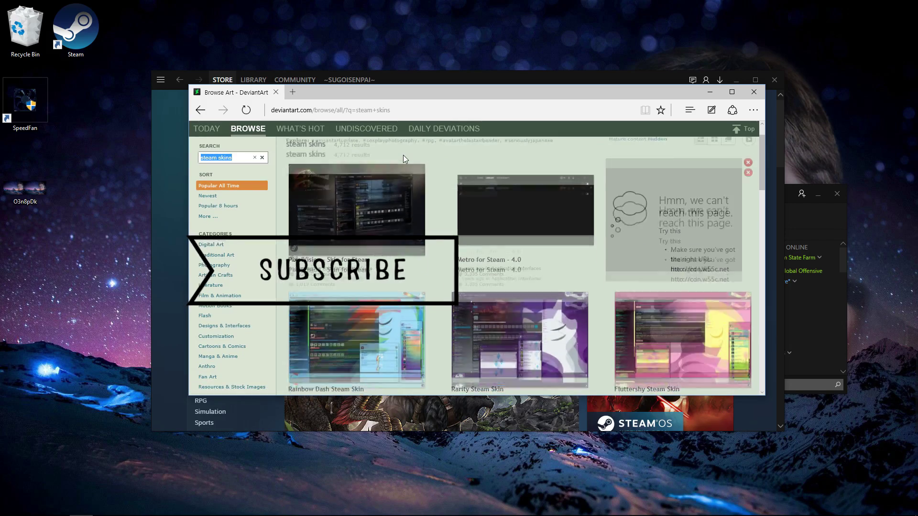
scroll(403, 155, "down", 3)
scroll(401, 168, "down", 3)
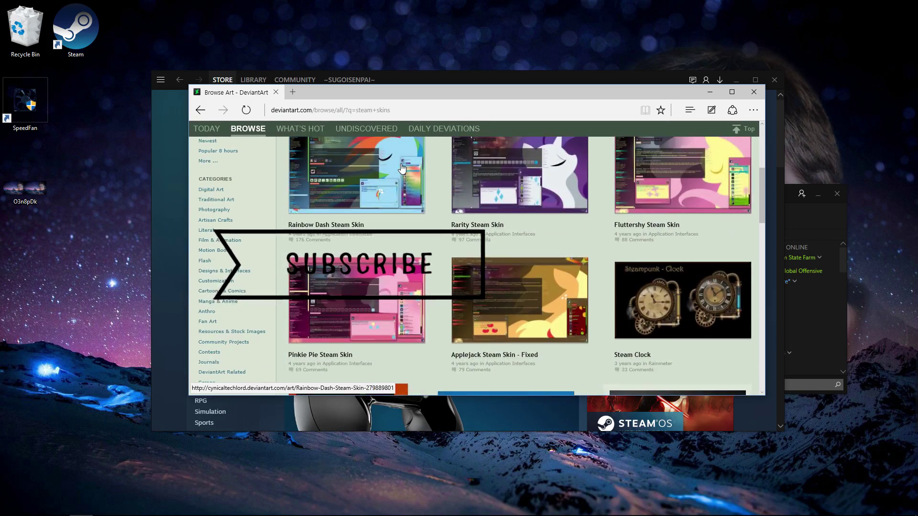
scroll(401, 168, "down", 3)
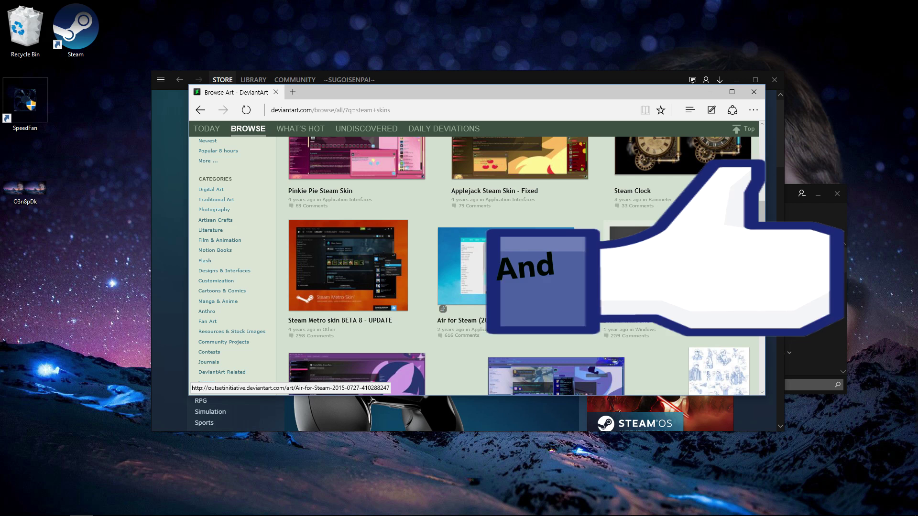
scroll(419, 291, "down", 2)
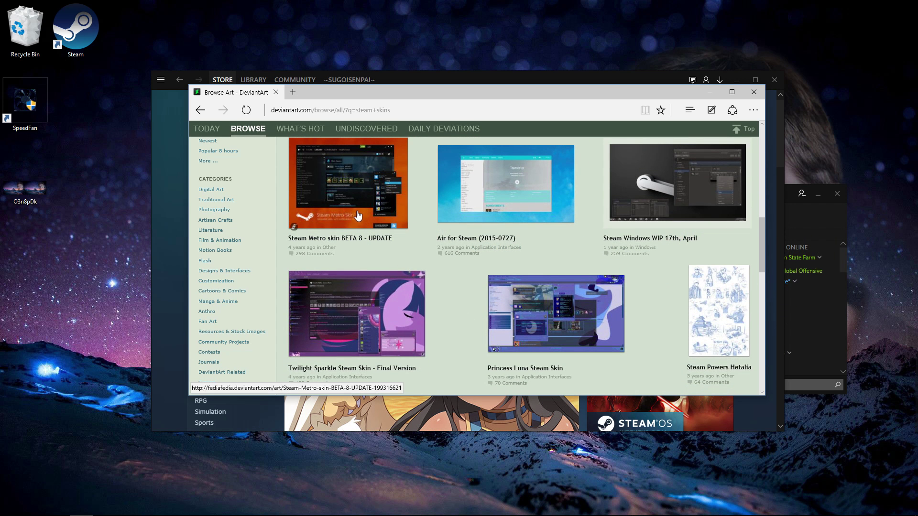
scroll(484, 136, "down", 2)
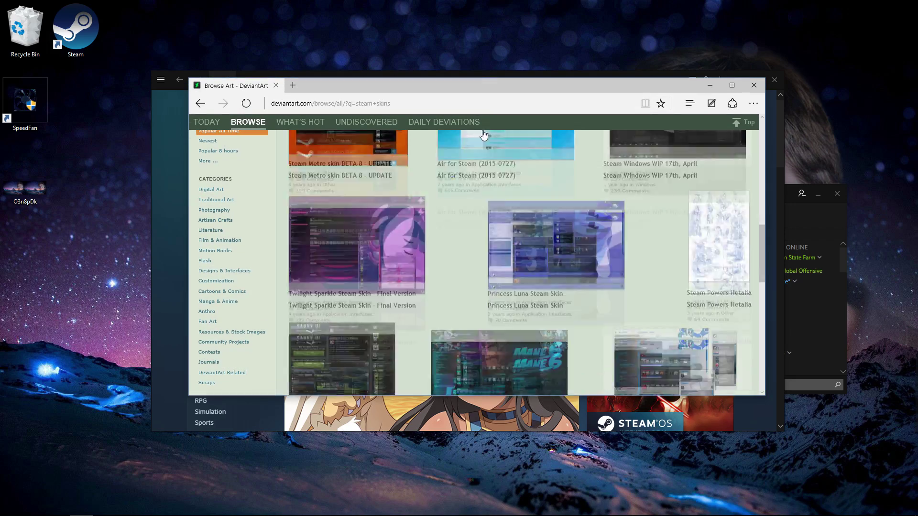
scroll(484, 135, "down", 3)
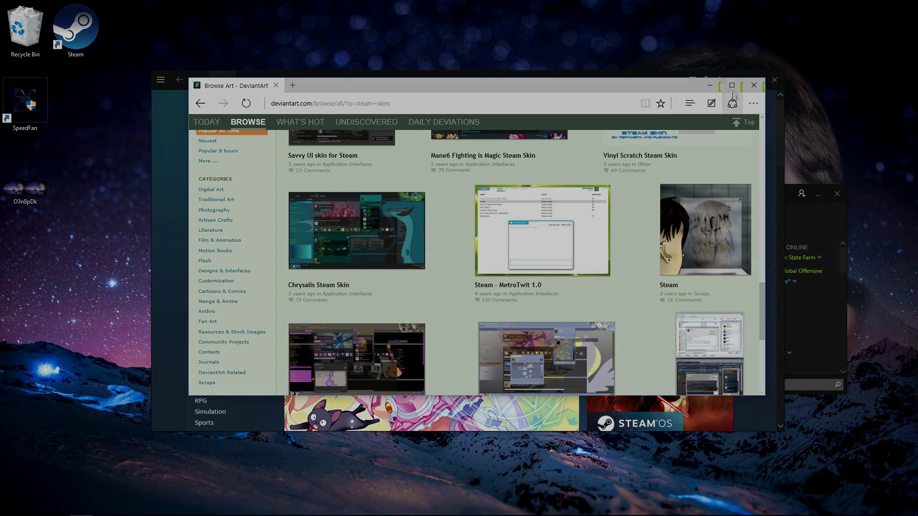